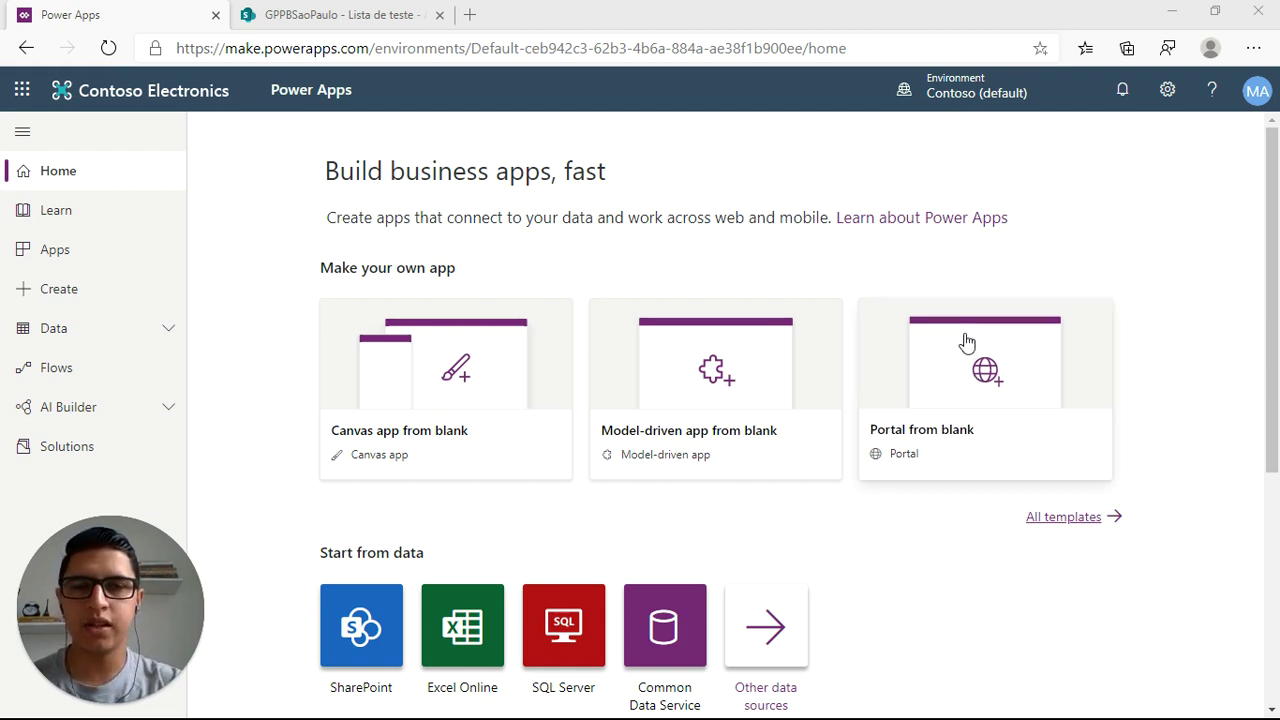
Open the Entities list of the Contoso environment and look over the source SharePoint list Lista de teste
left_click(141, 340)
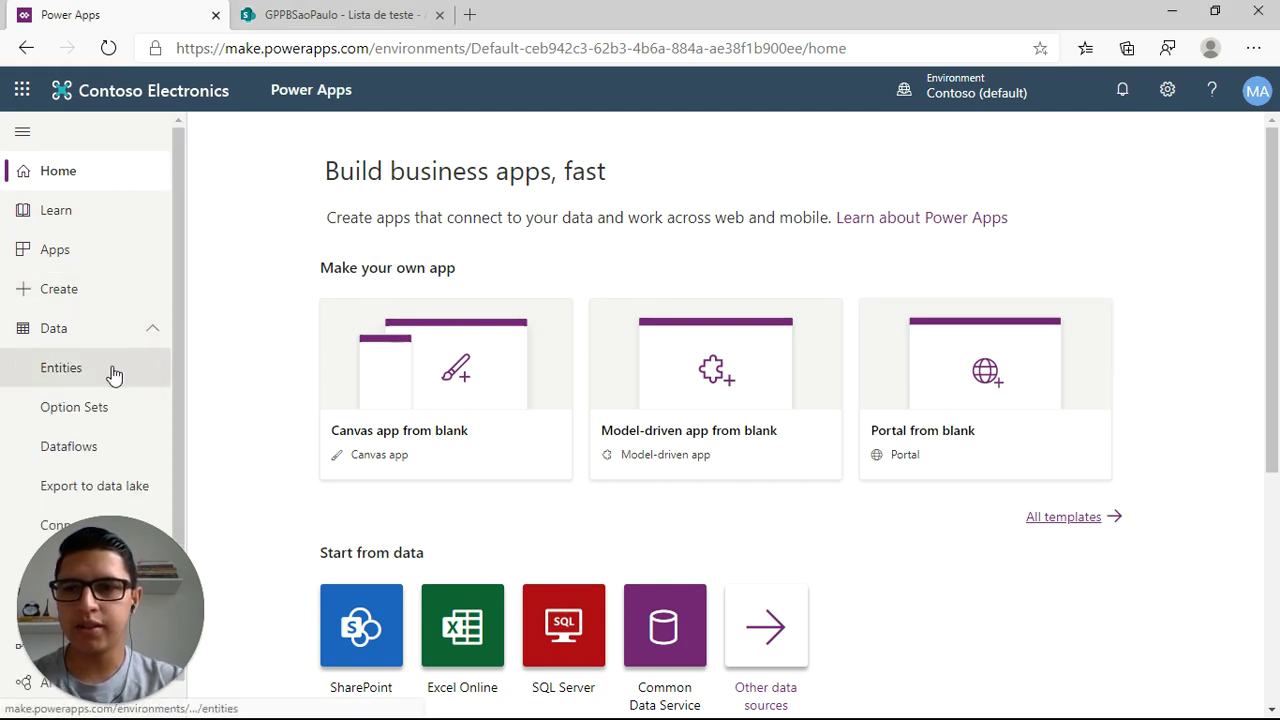
left_click(115, 372)
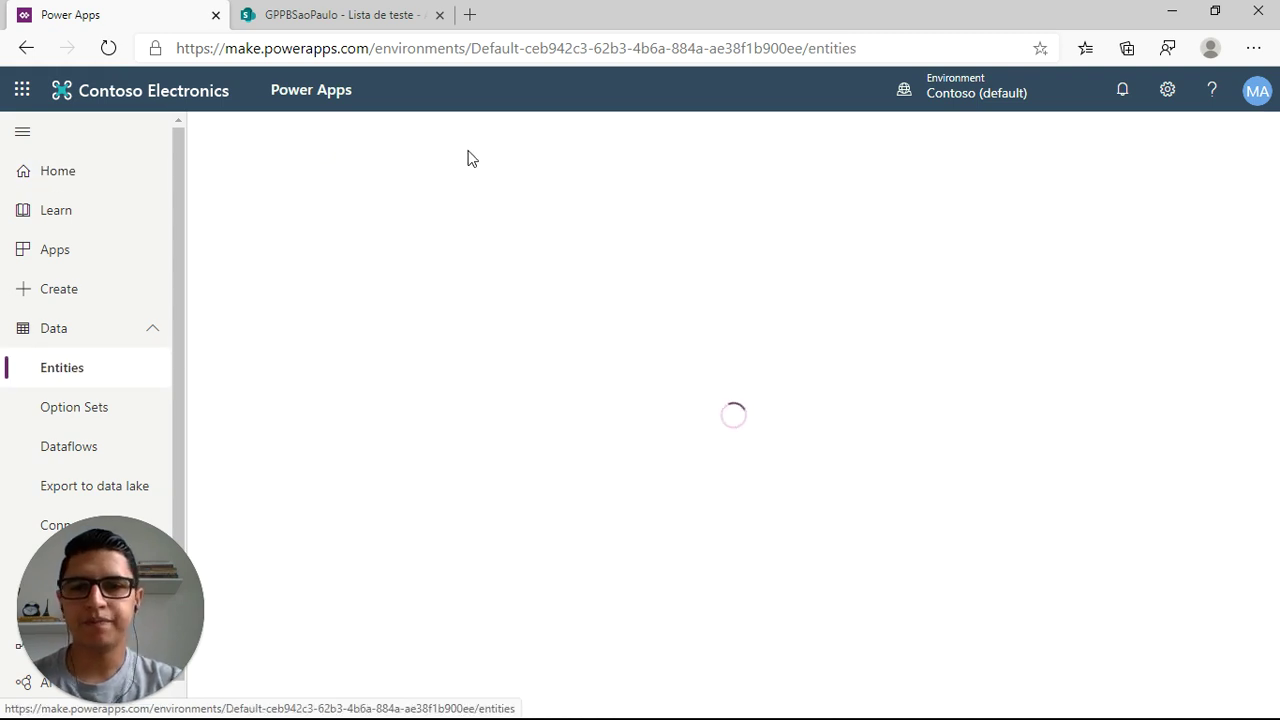
left_click(376, 17)
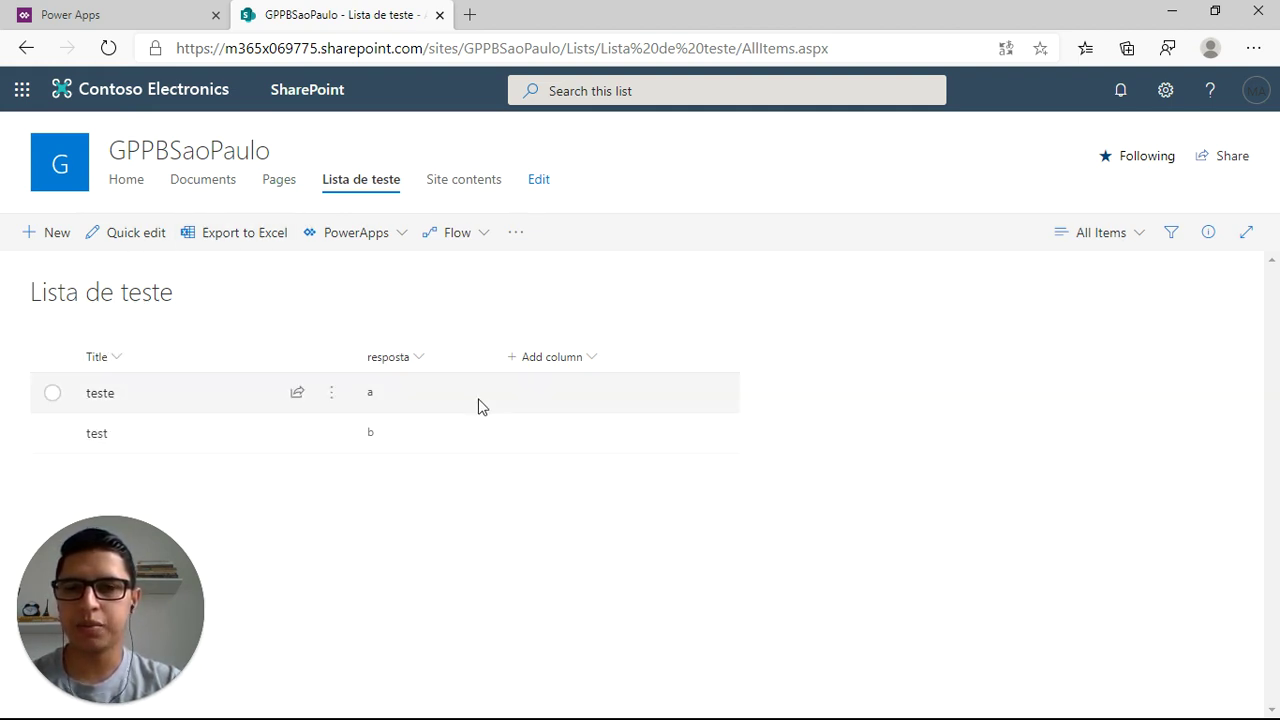
left_click(130, 20)
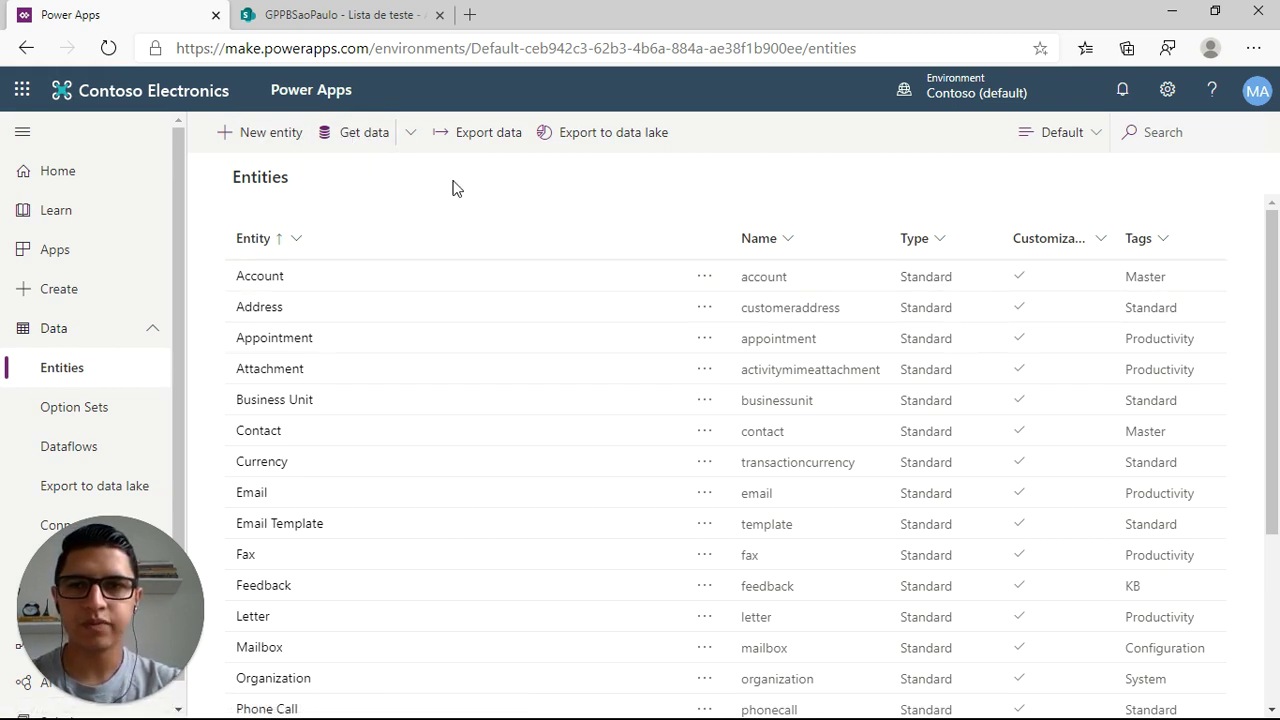
Start a data import into entities with SharePoint Online list as the data source
left_click(364, 138)
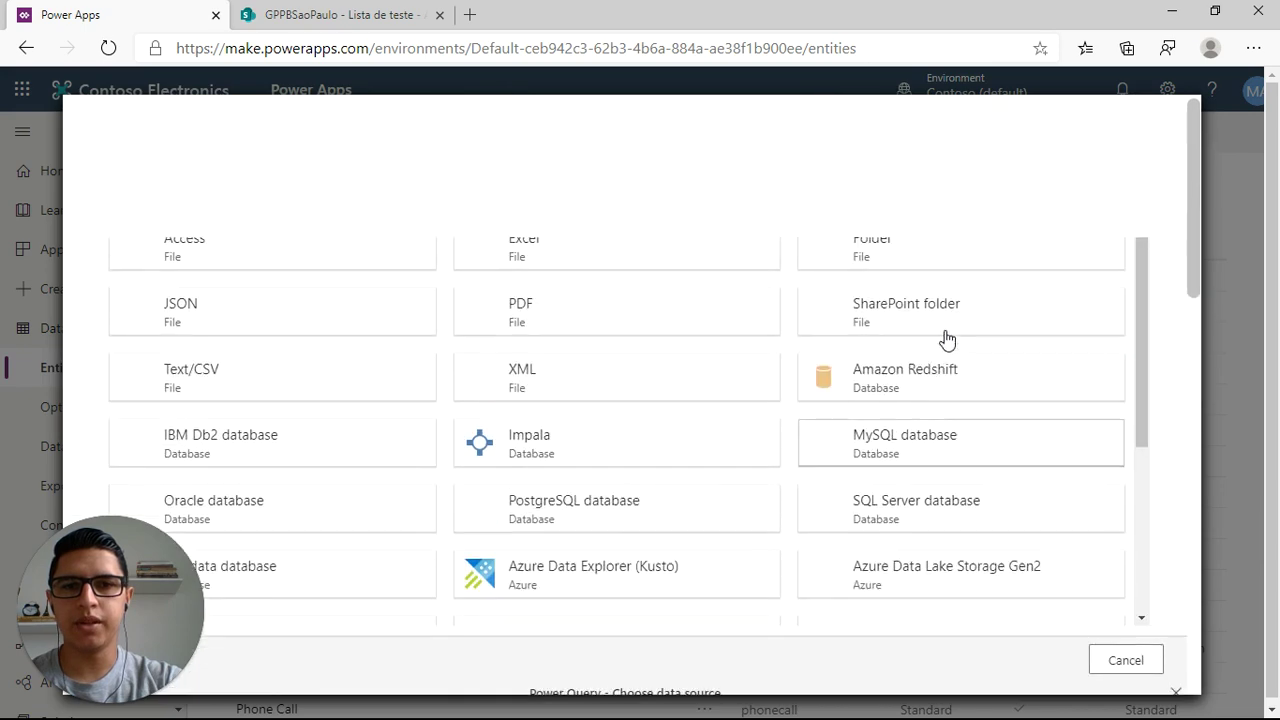
scroll(965, 347, "down", 2)
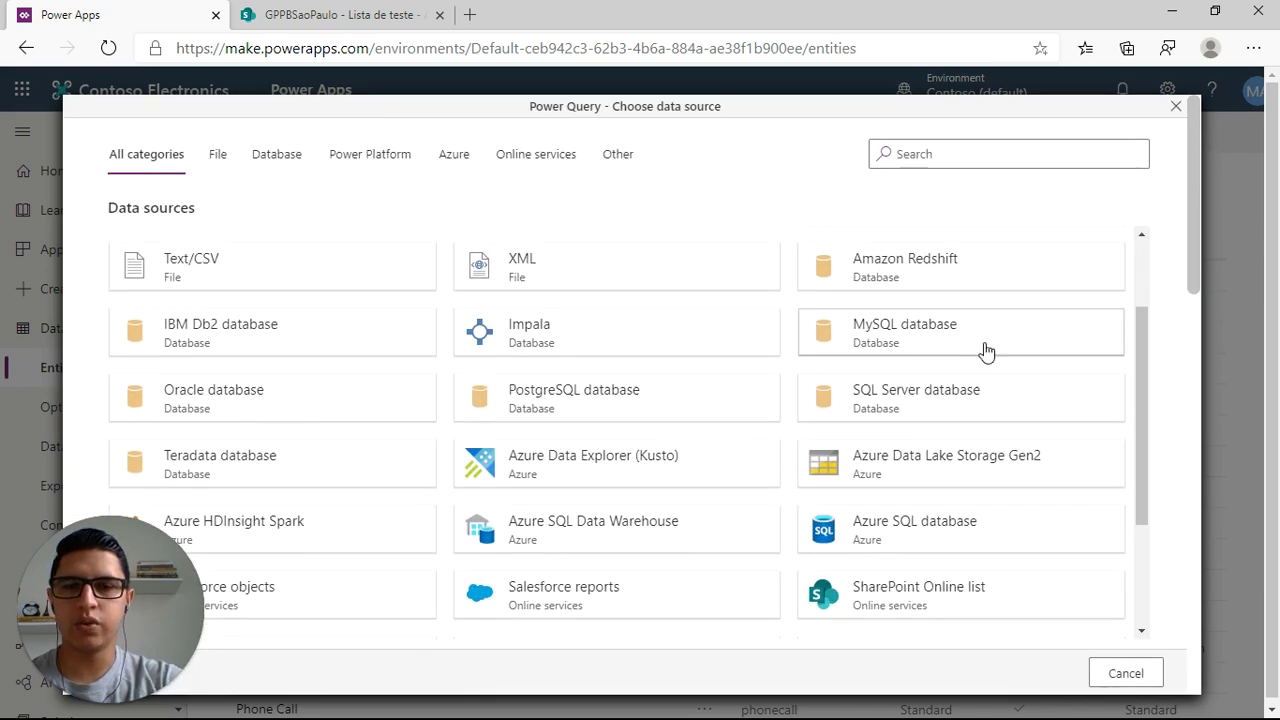
scroll(986, 350, "down", 2)
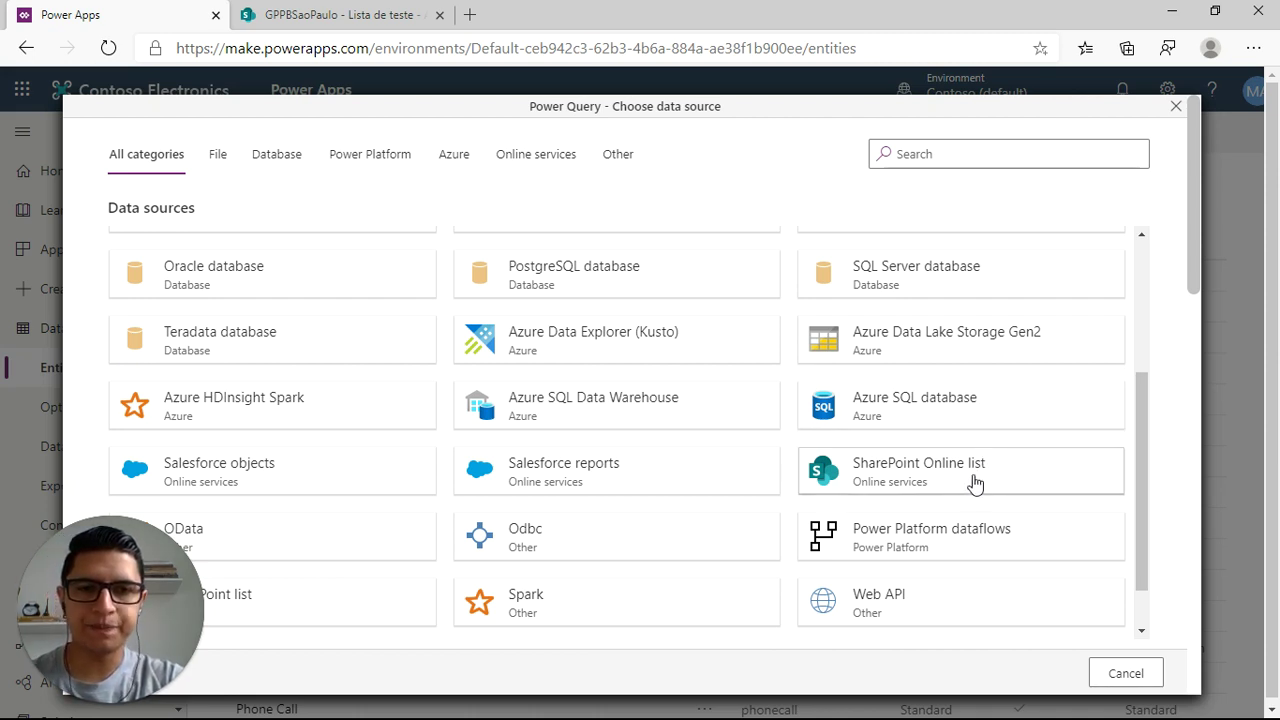
left_click(975, 483)
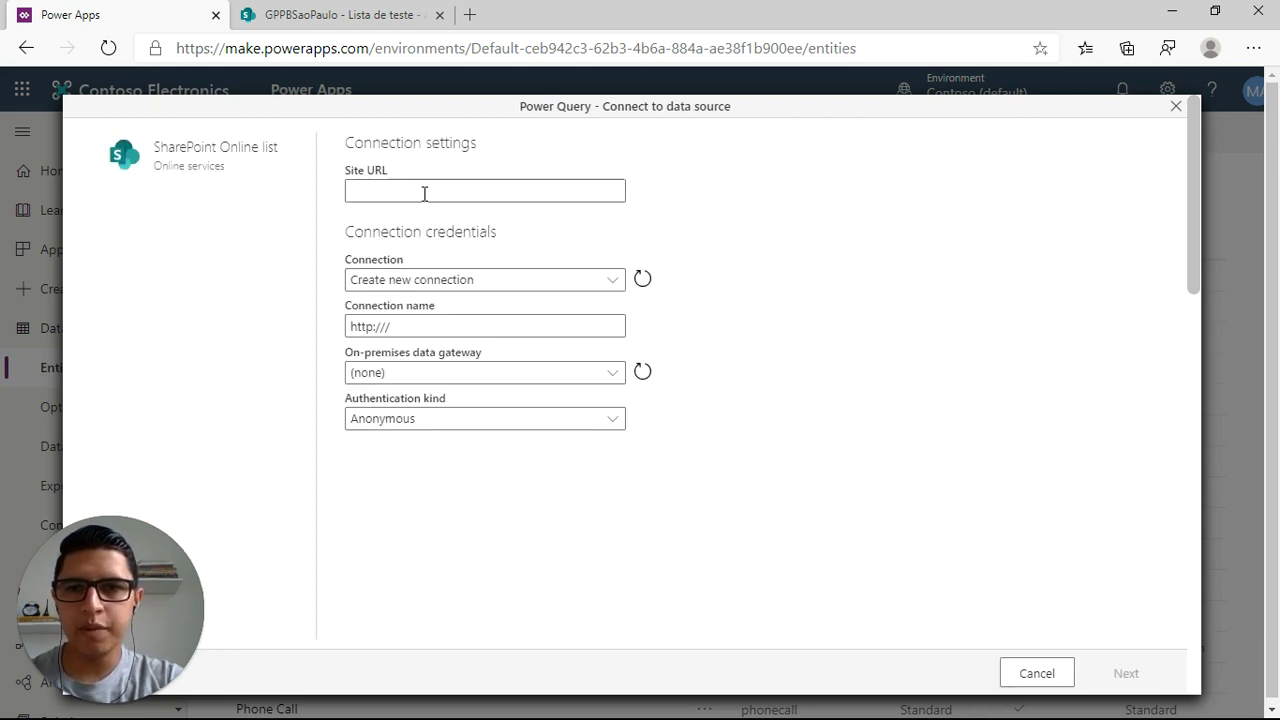
left_click(356, 24)
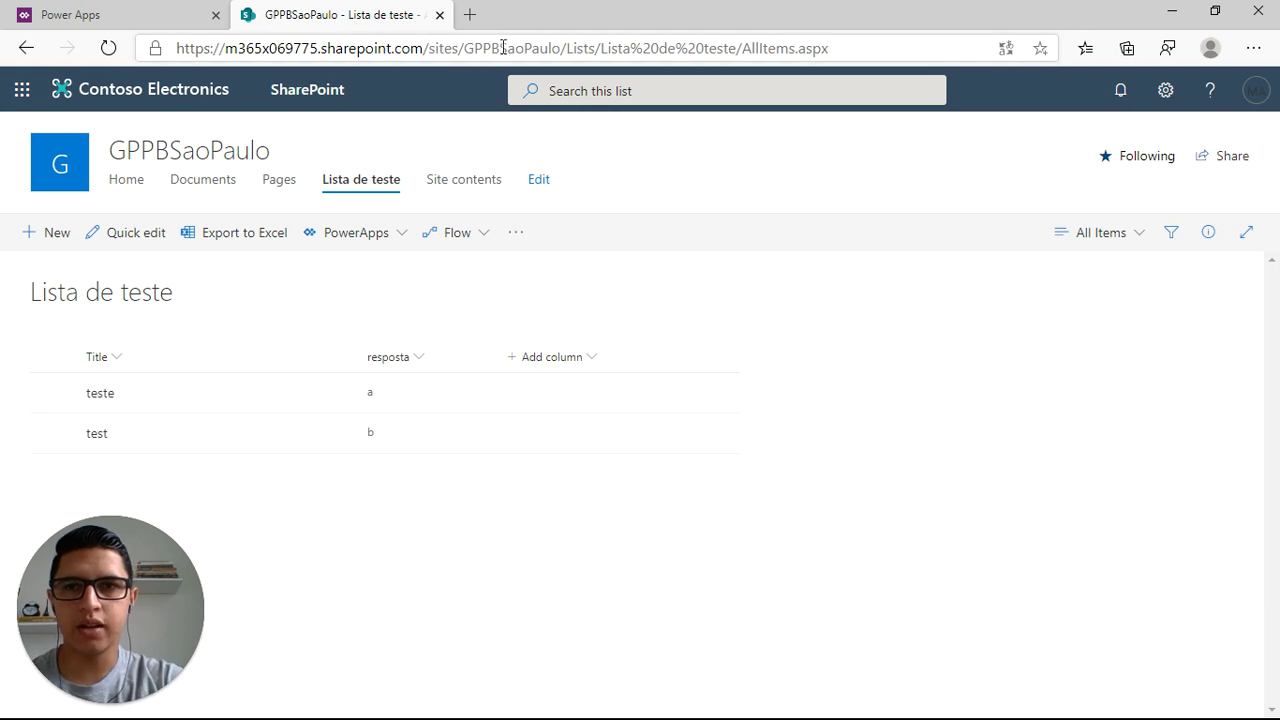
left_click_drag(560, 47, 130, 28)
key("ctrl+c")
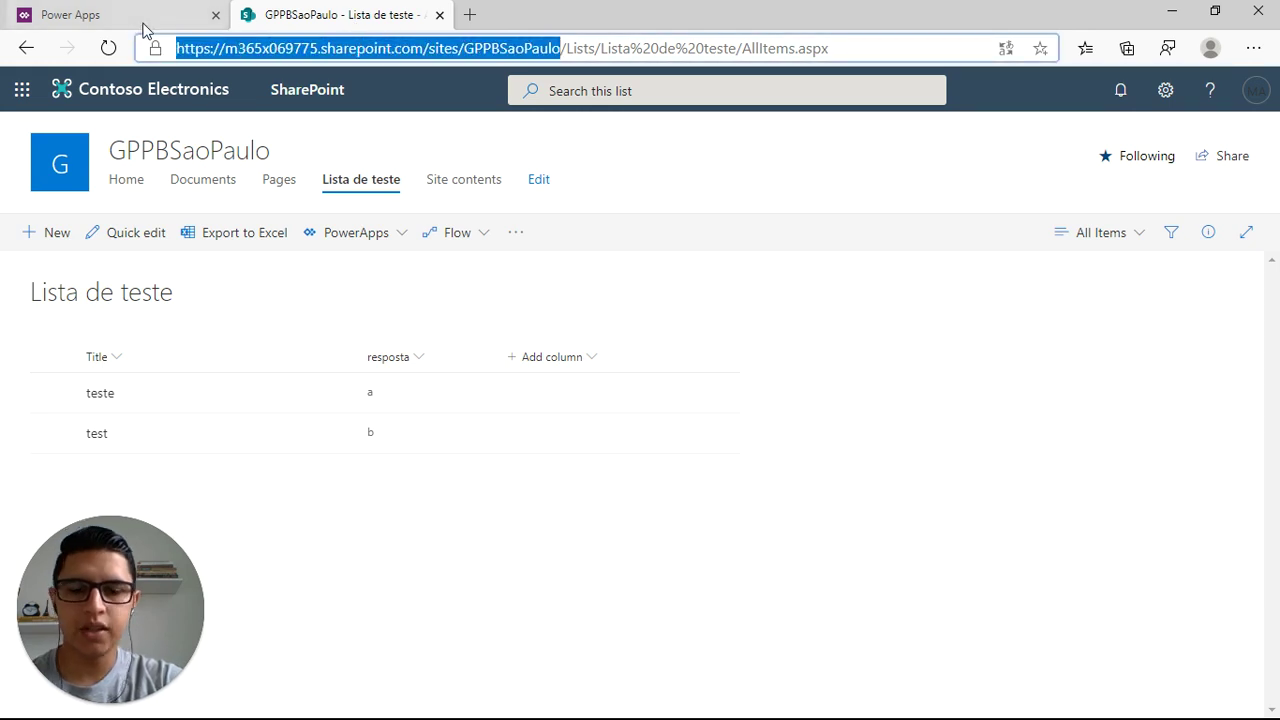
left_click(155, 14)
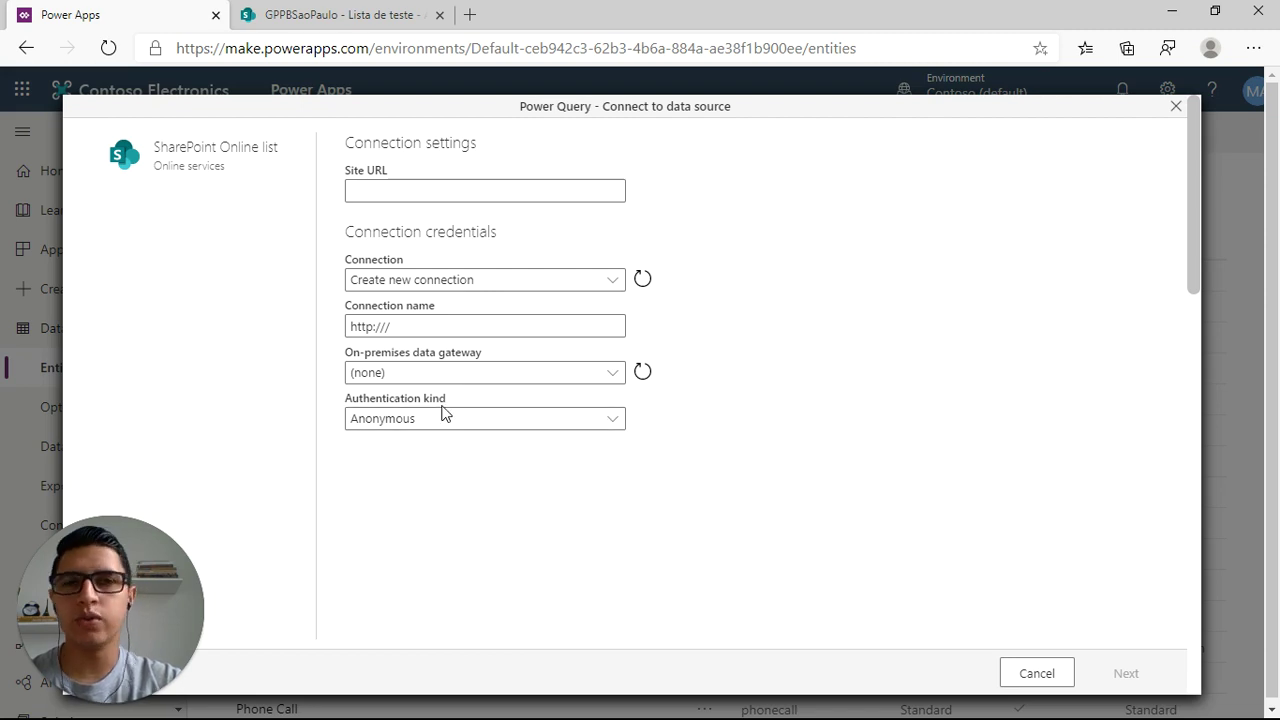
left_click(466, 189)
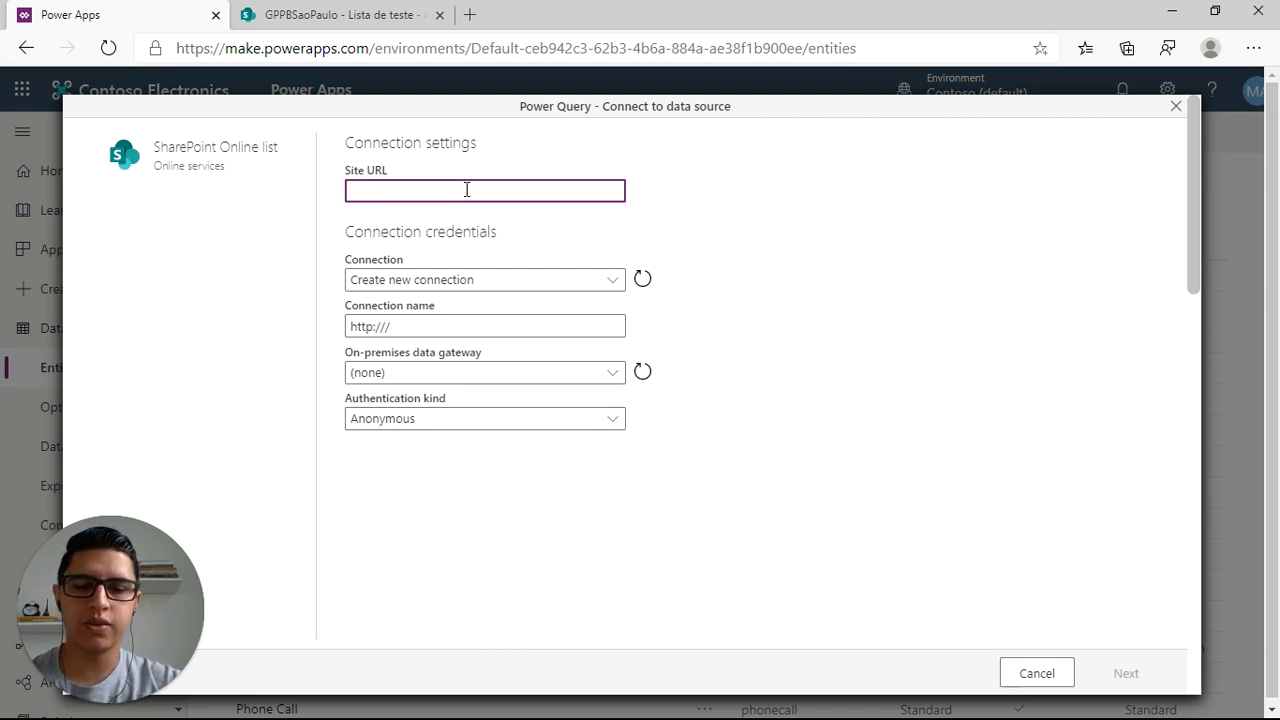
key("ctrl+v")
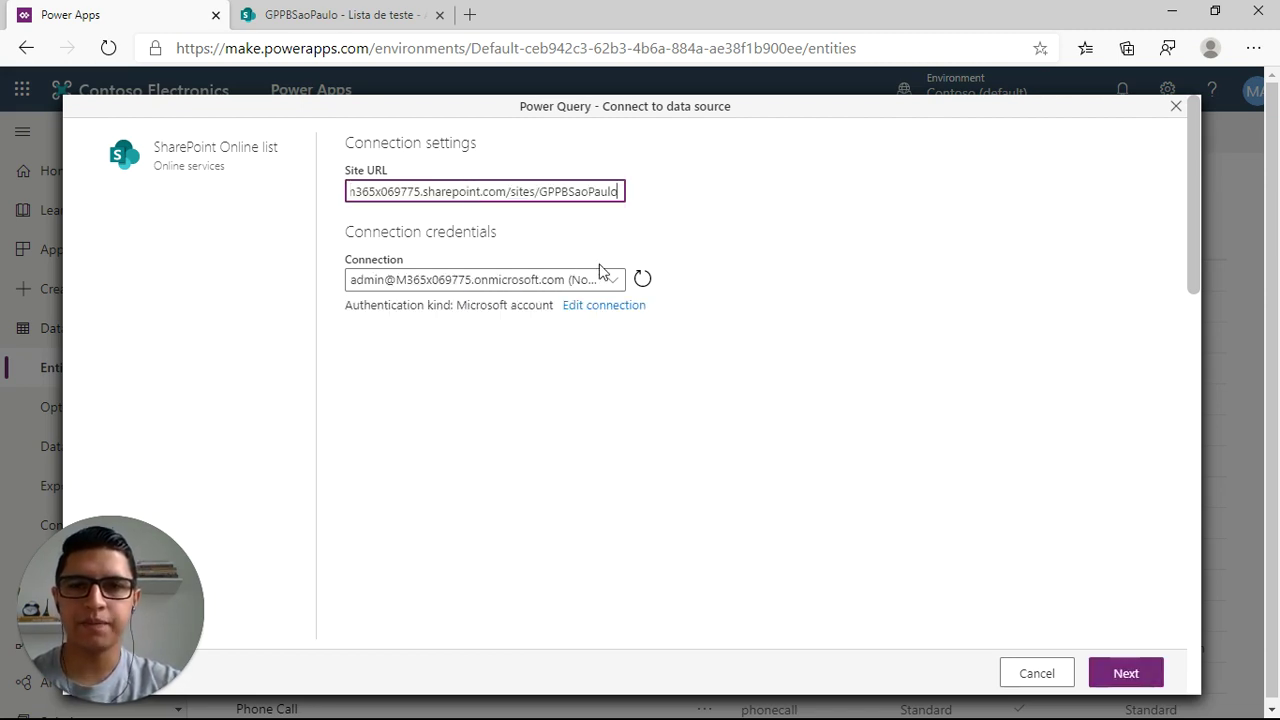
left_click(1128, 673)
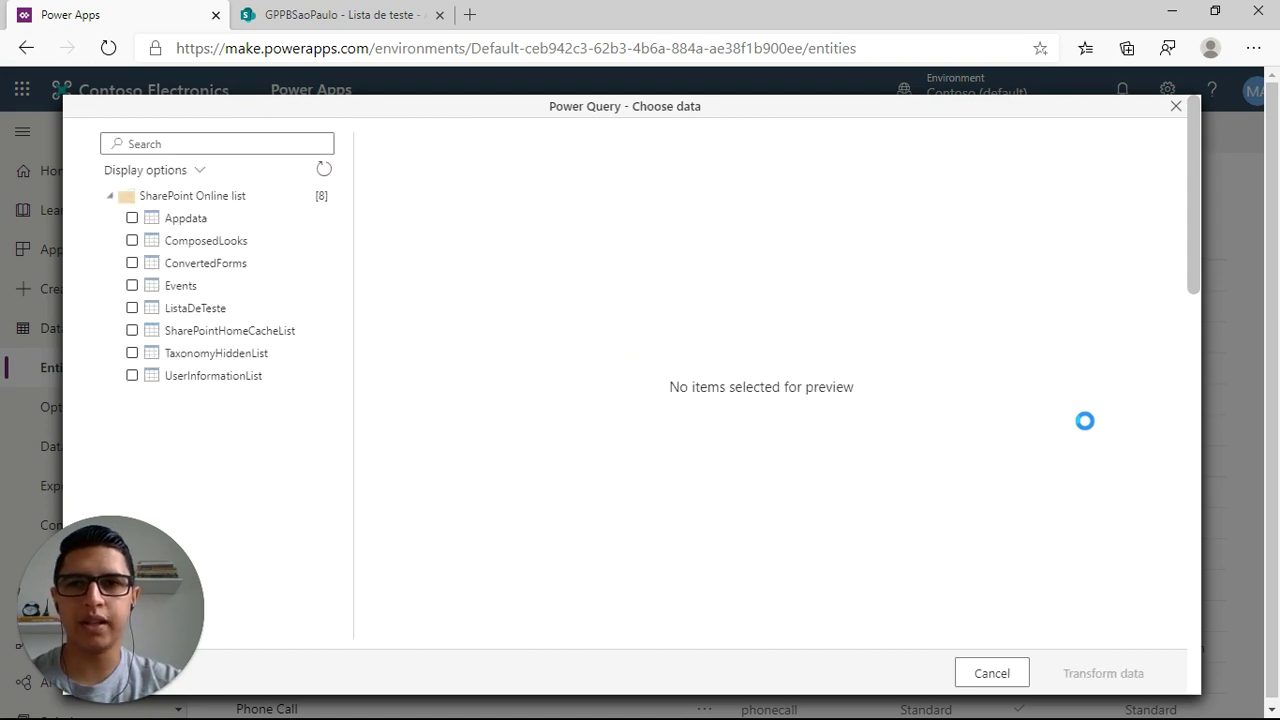
Choose the ListaDeTeste table for import and continue through the query editor to the entity mapping
left_click(132, 309)
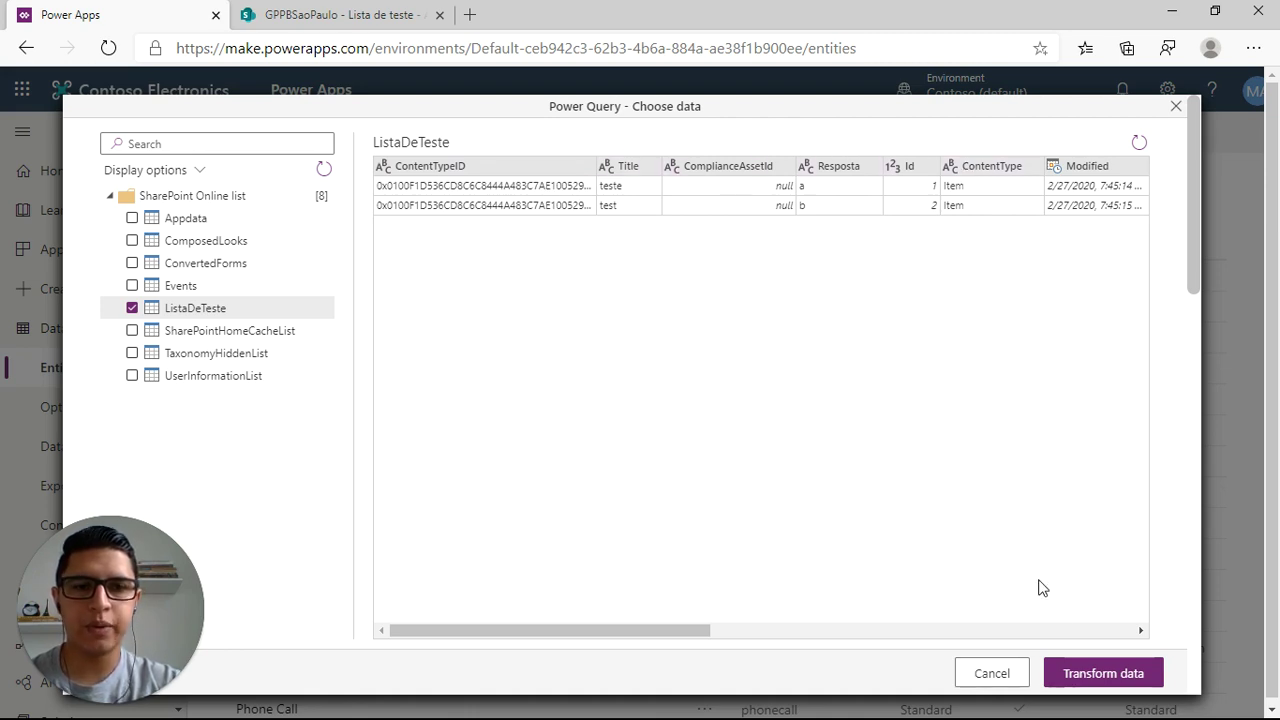
left_click(1103, 677)
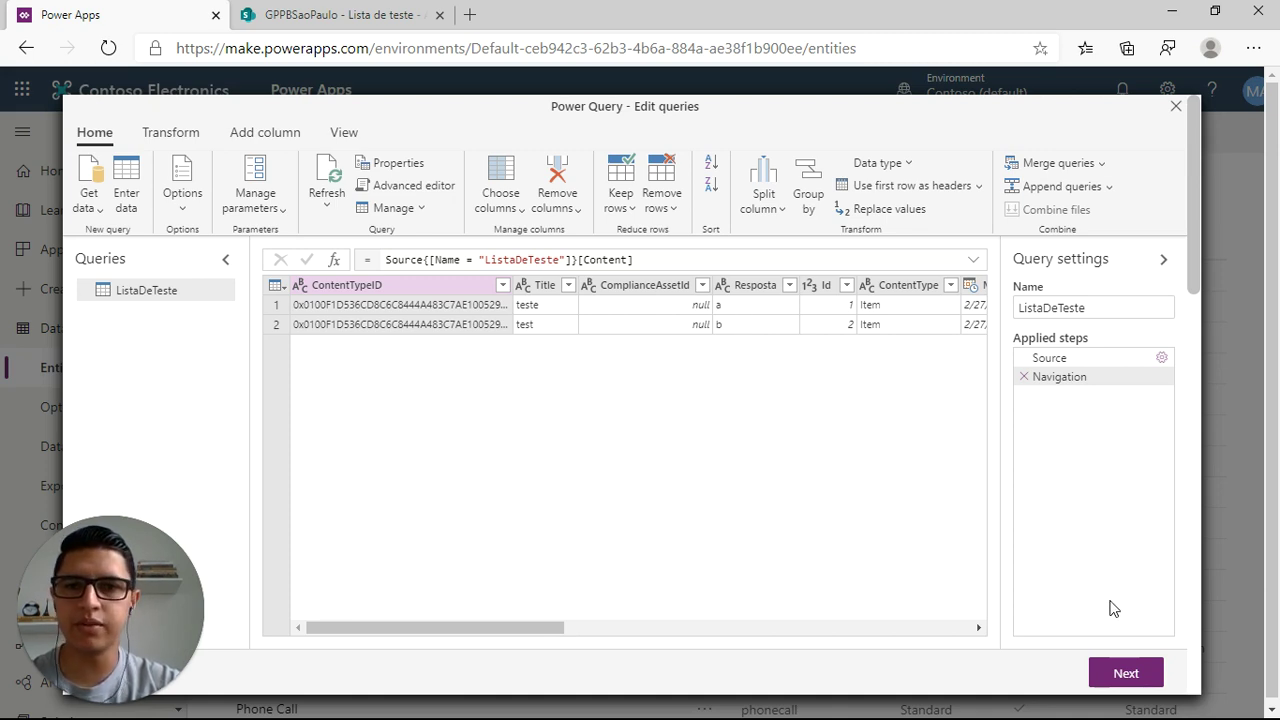
left_click(1126, 674)
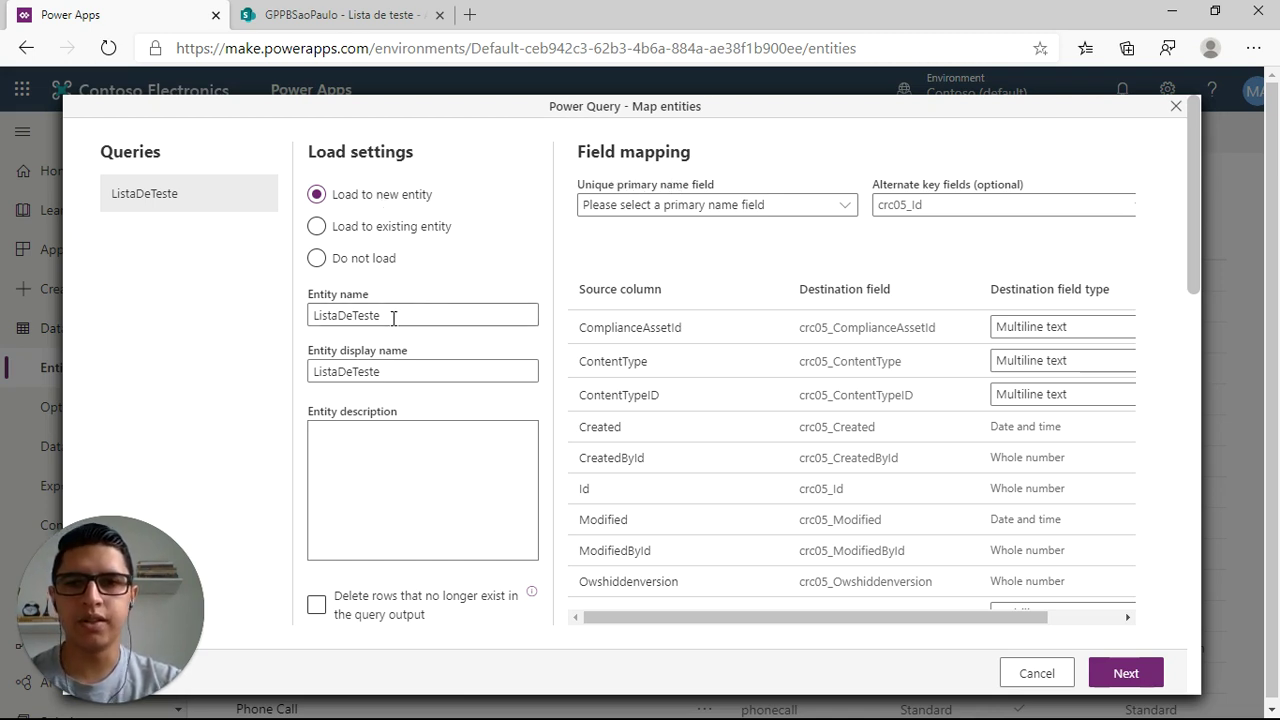
Append the author's first name to ListaDeTeste in both the entity name and the entity display name
left_click(340, 315)
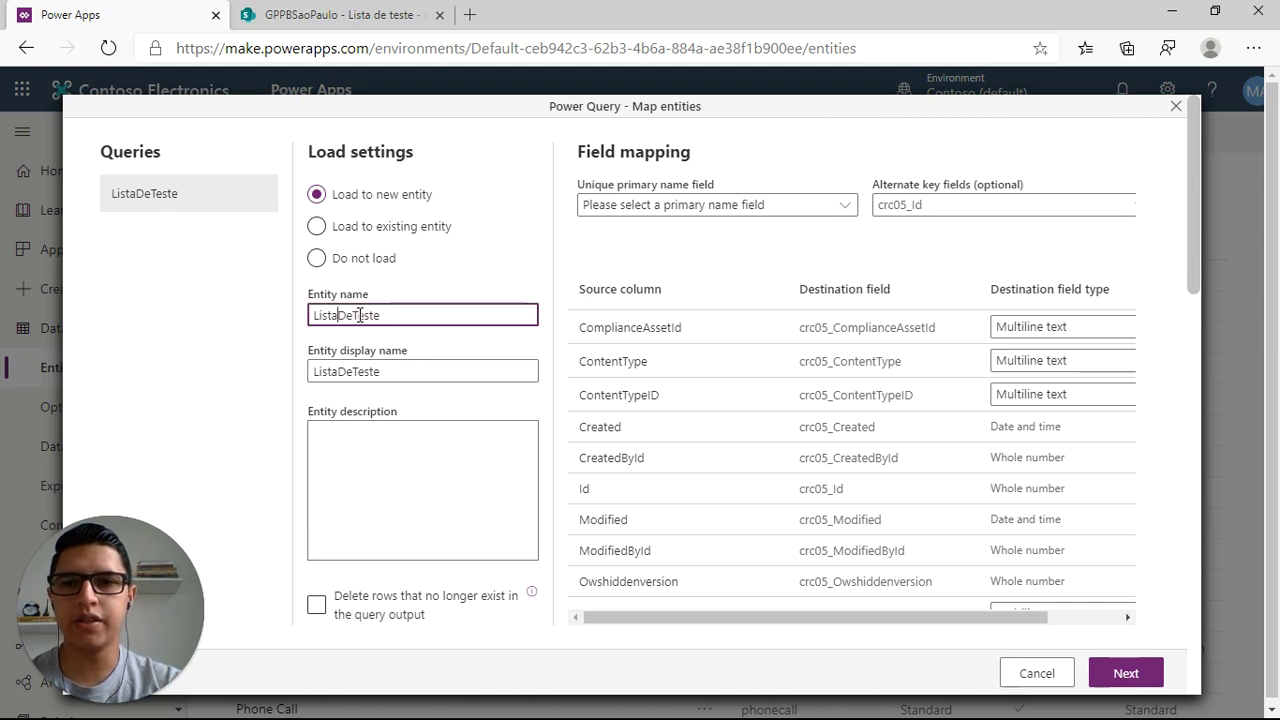
key("super+Right")
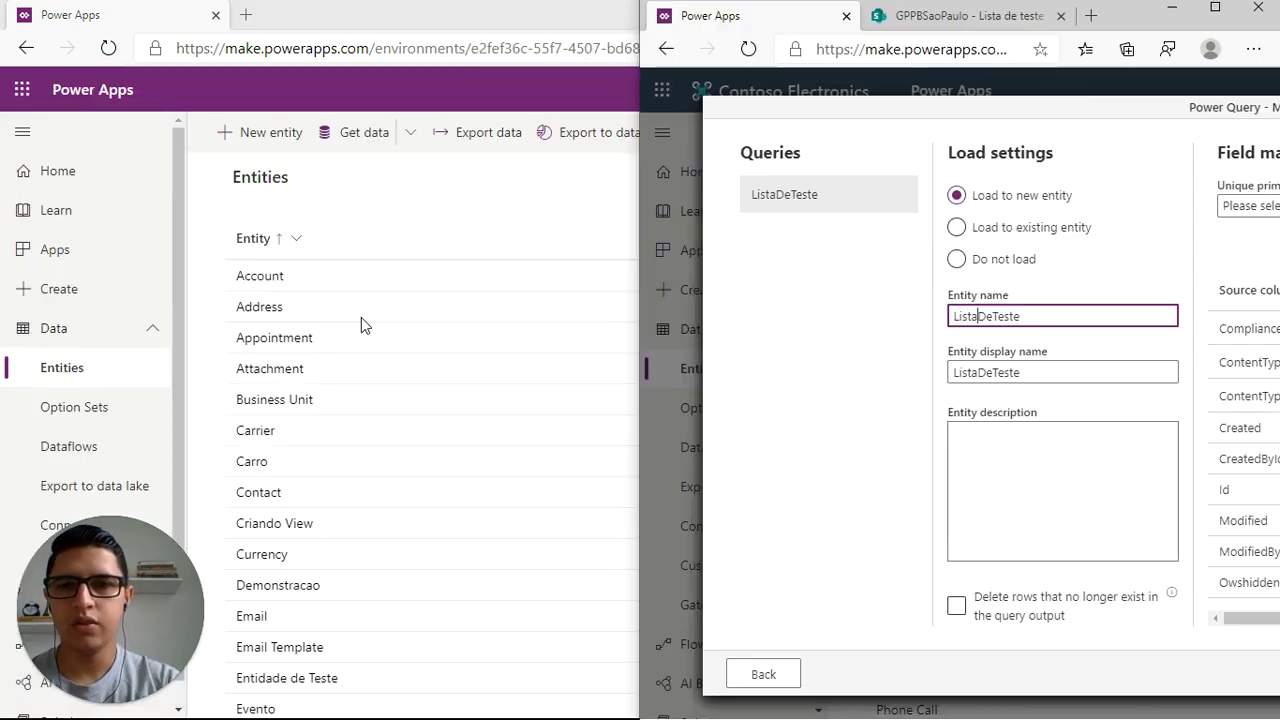
left_click(1215, 8)
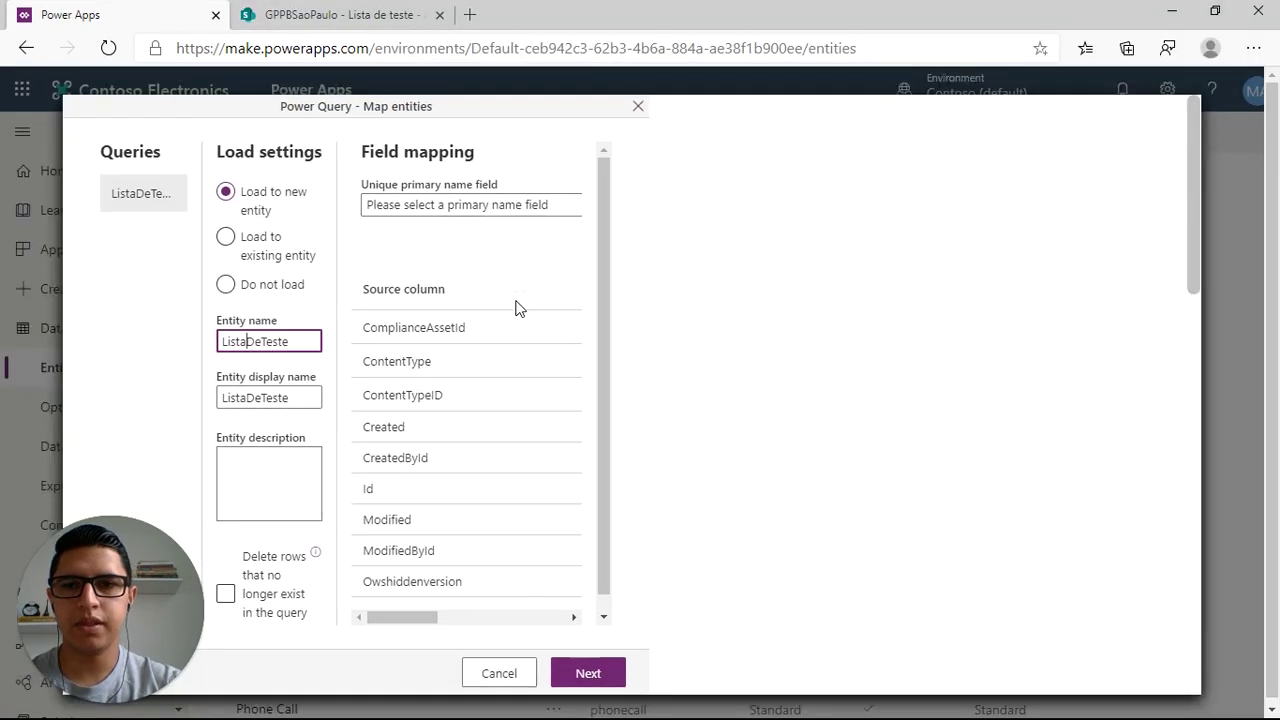
left_click(394, 316)
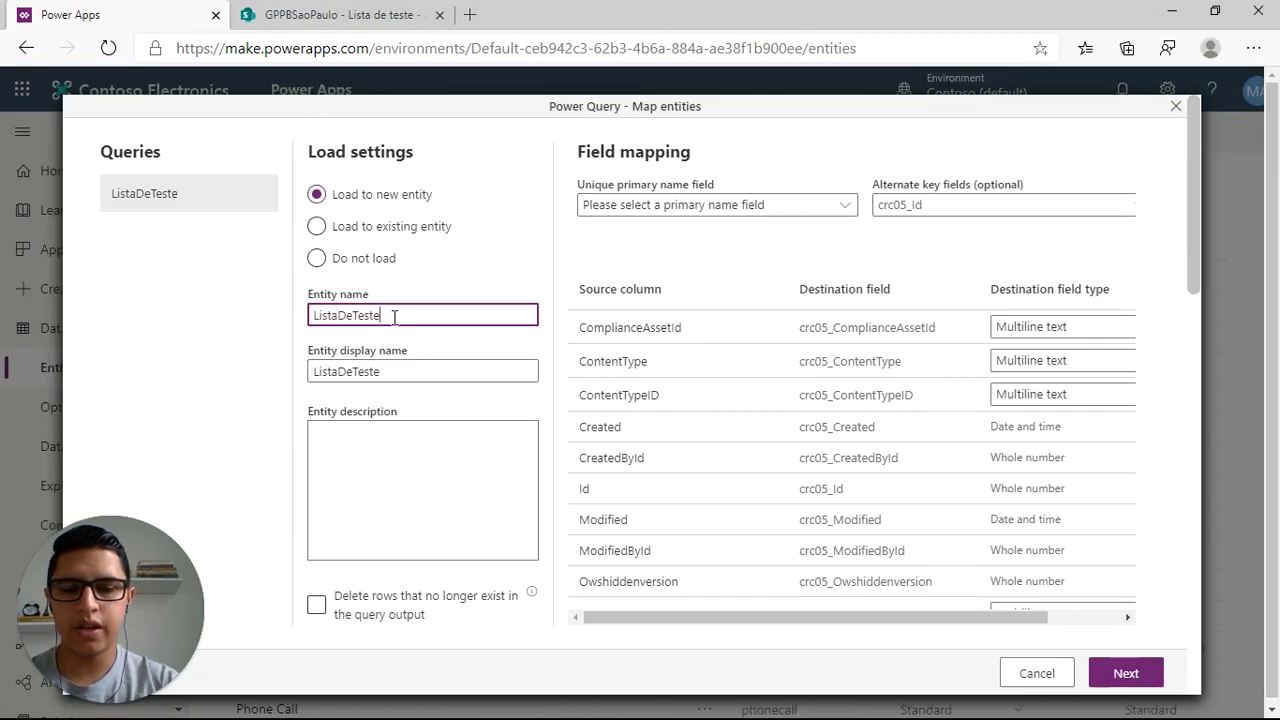
type("Renato")
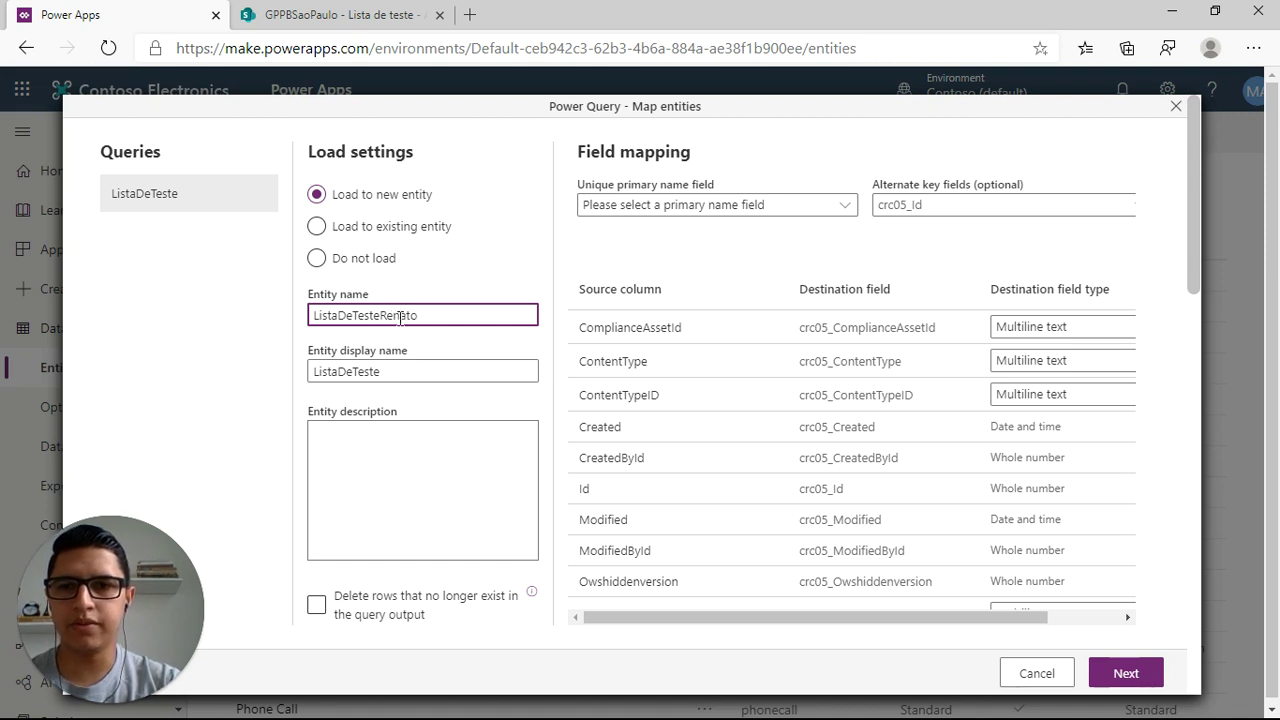
left_click(380, 316, "shift")
key("ctrl+c")
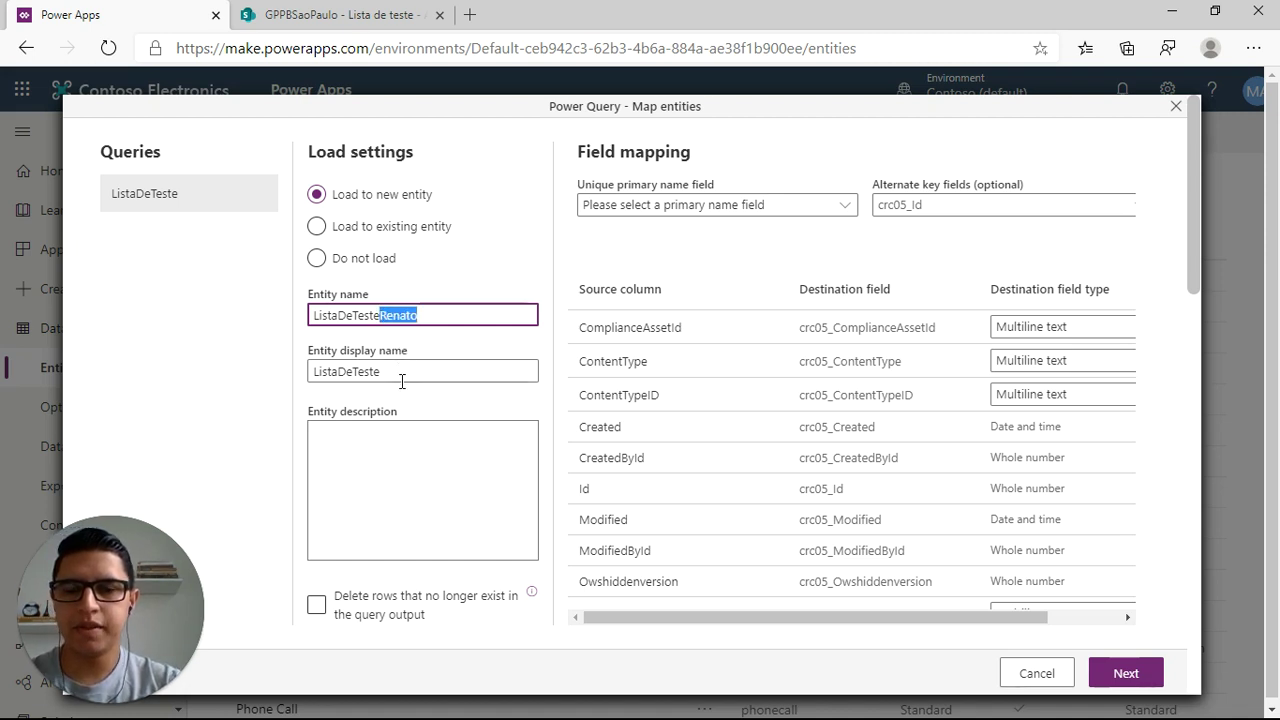
left_click(402, 372)
key("ctrl+v")
left_click(404, 465)
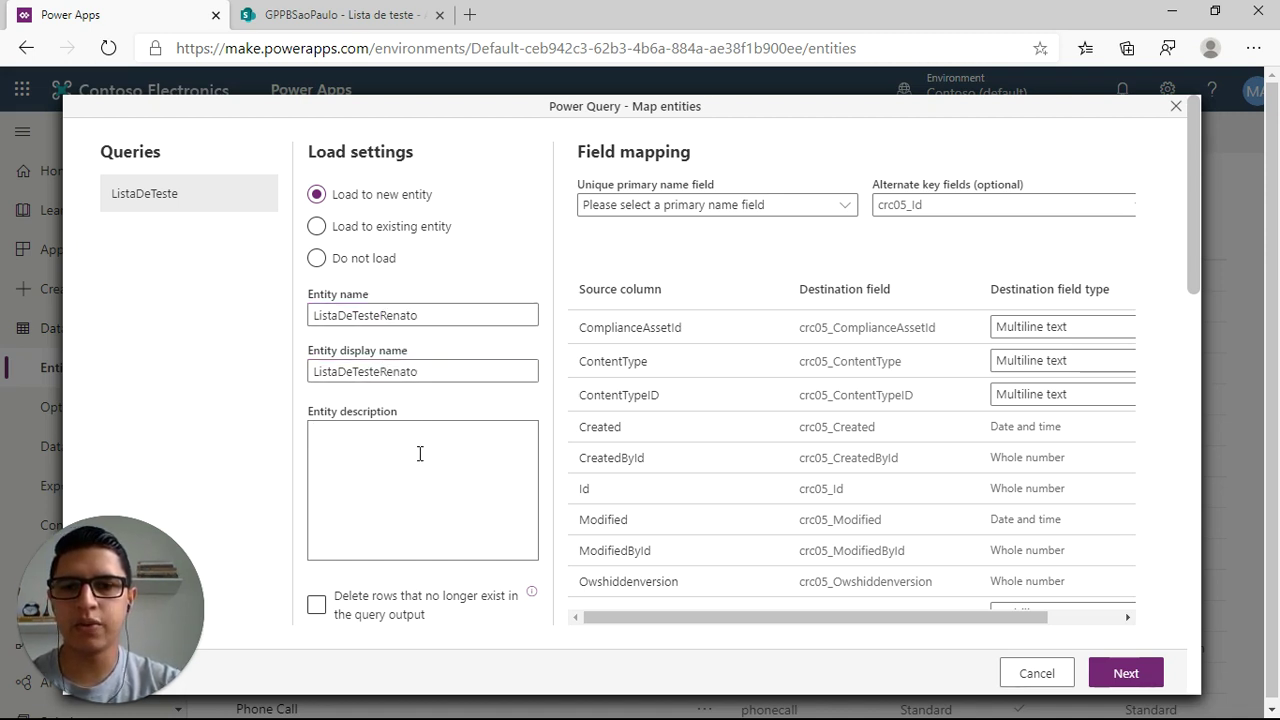
Leave deletion of missing rows off and set the unique primary name field to Title
left_click(450, 614)
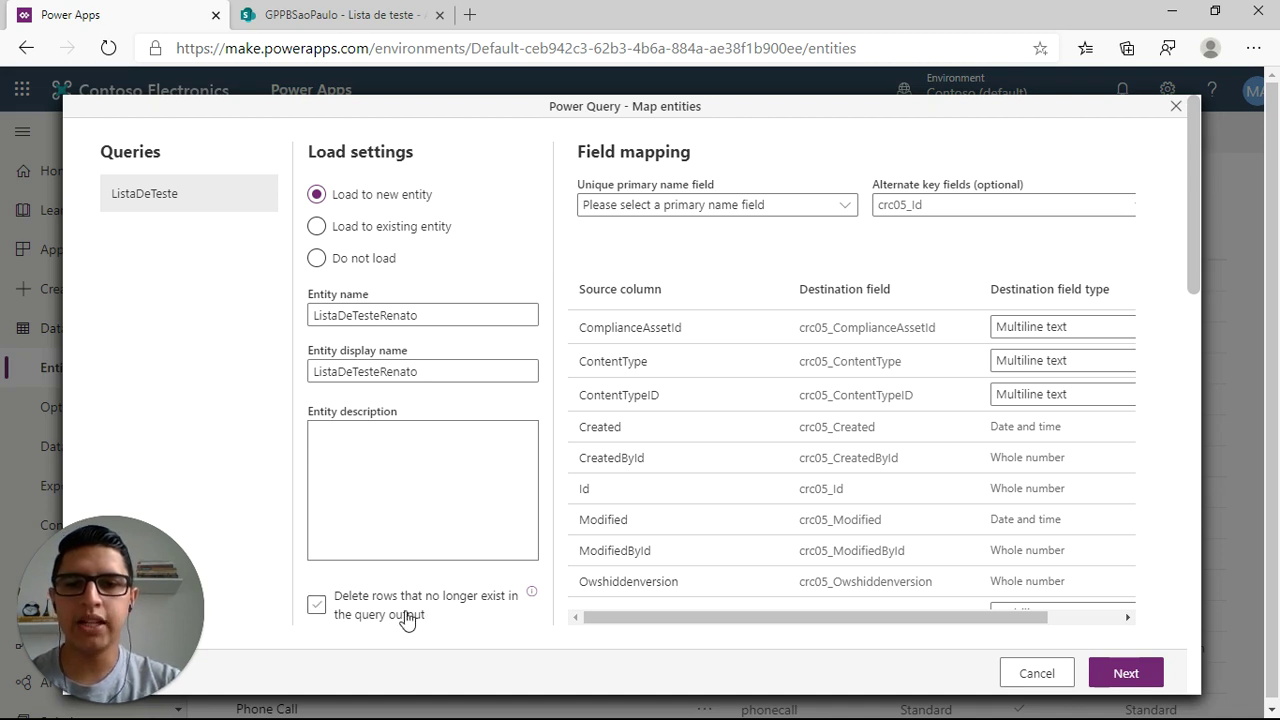
left_click(467, 600)
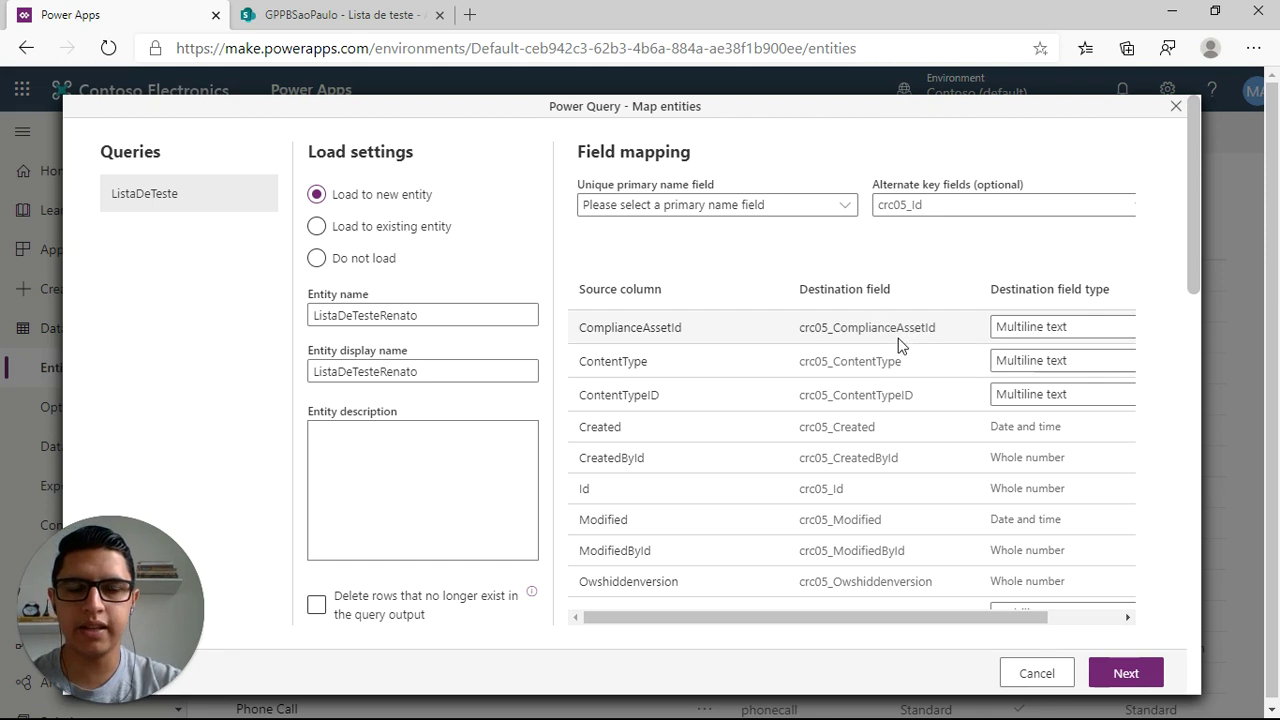
left_click(798, 212)
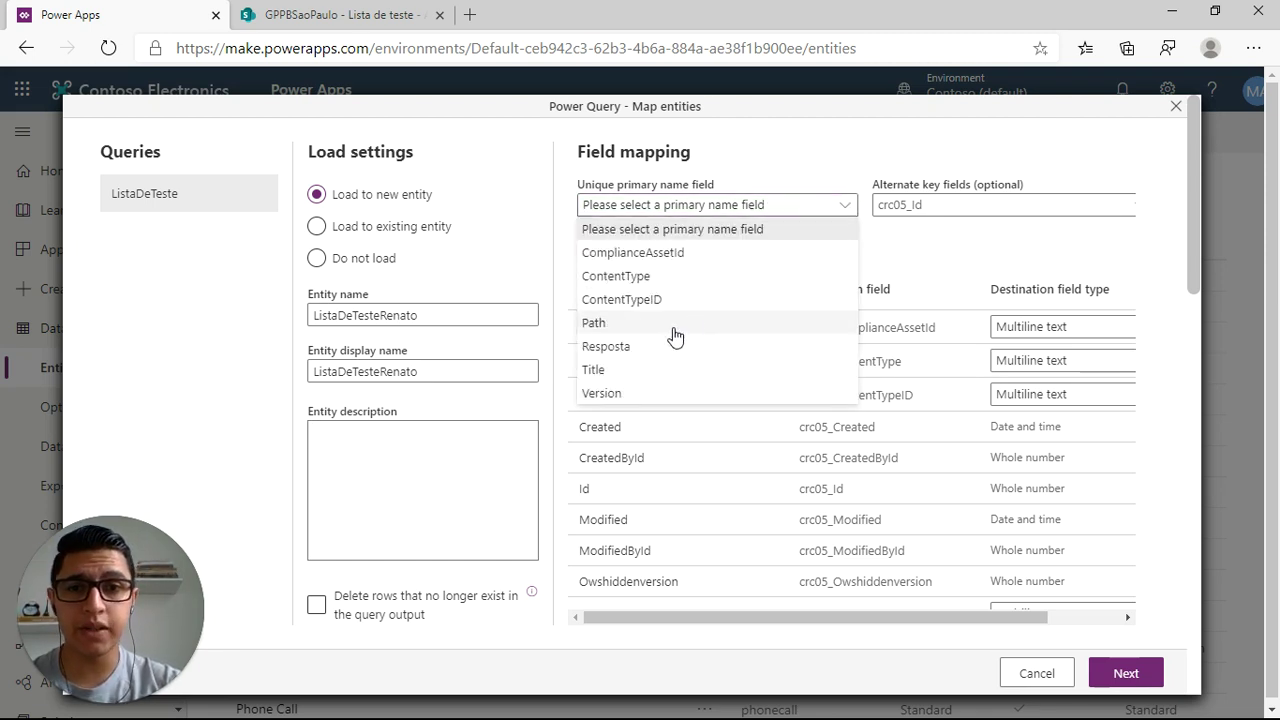
left_click(605, 372)
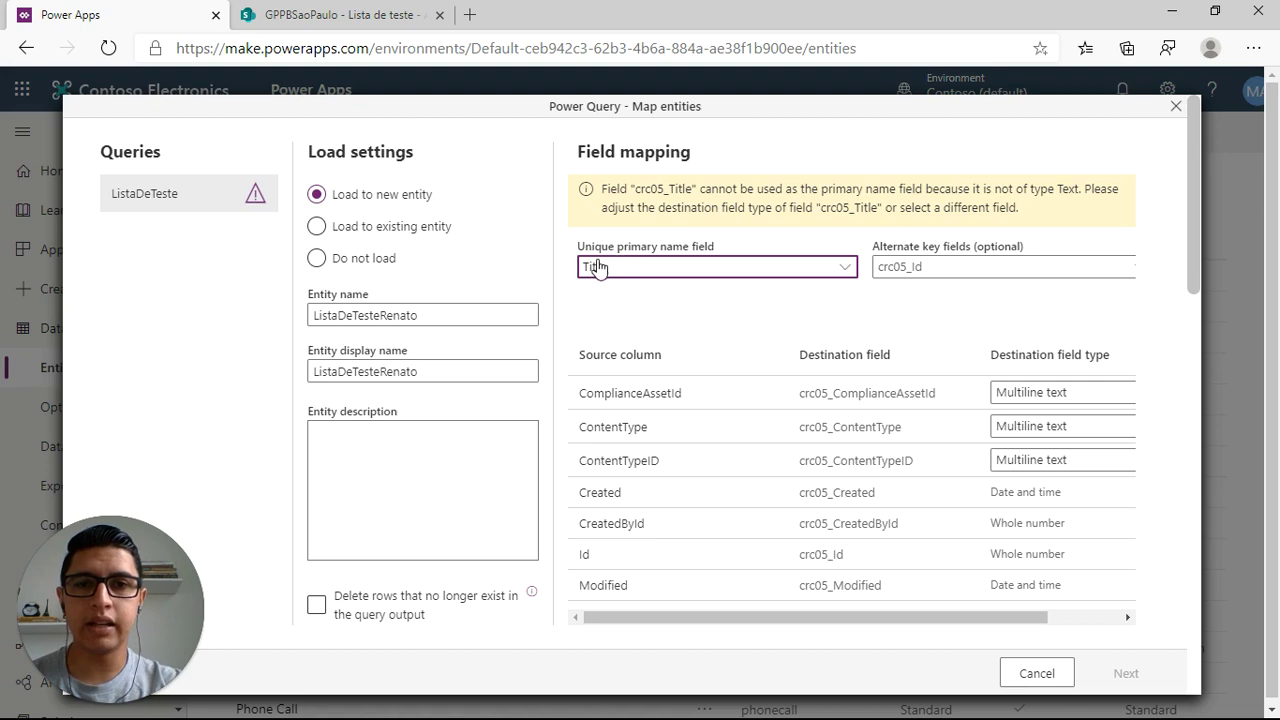
Set the destination field type of the Version column to Text in the field mapping
scroll(950, 350, "down", 5)
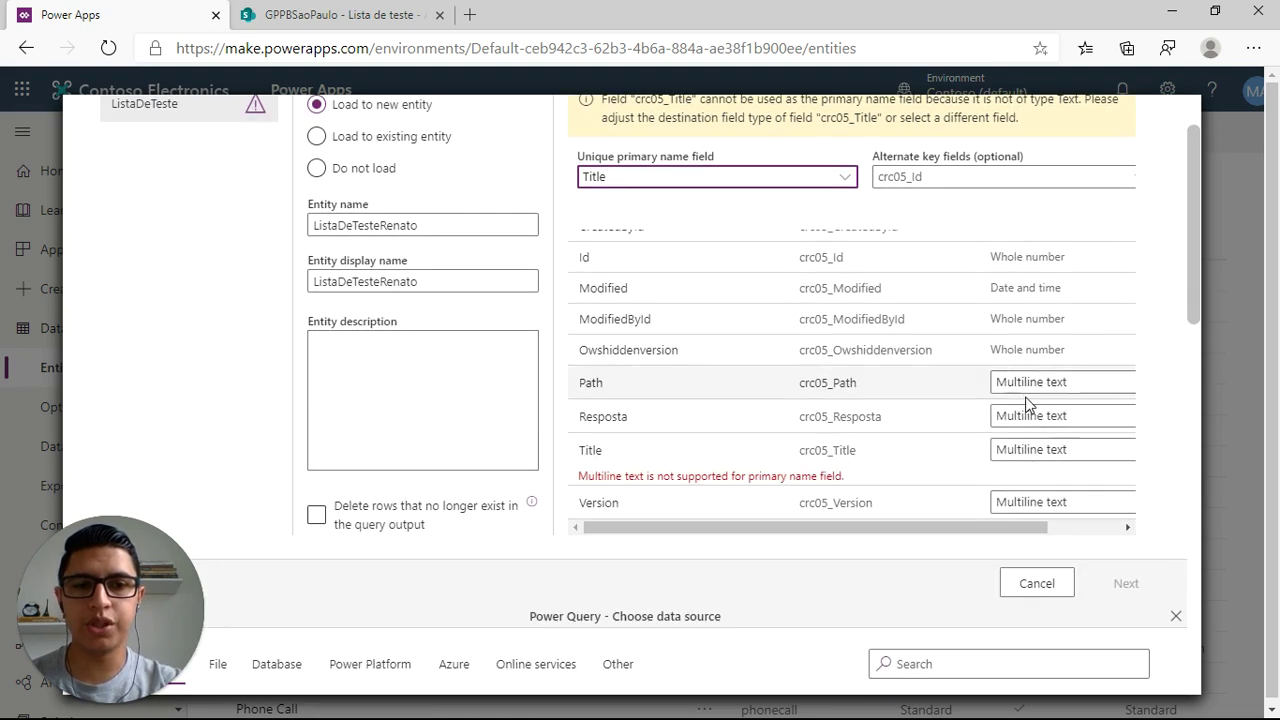
scroll(1169, 291, "up", 1)
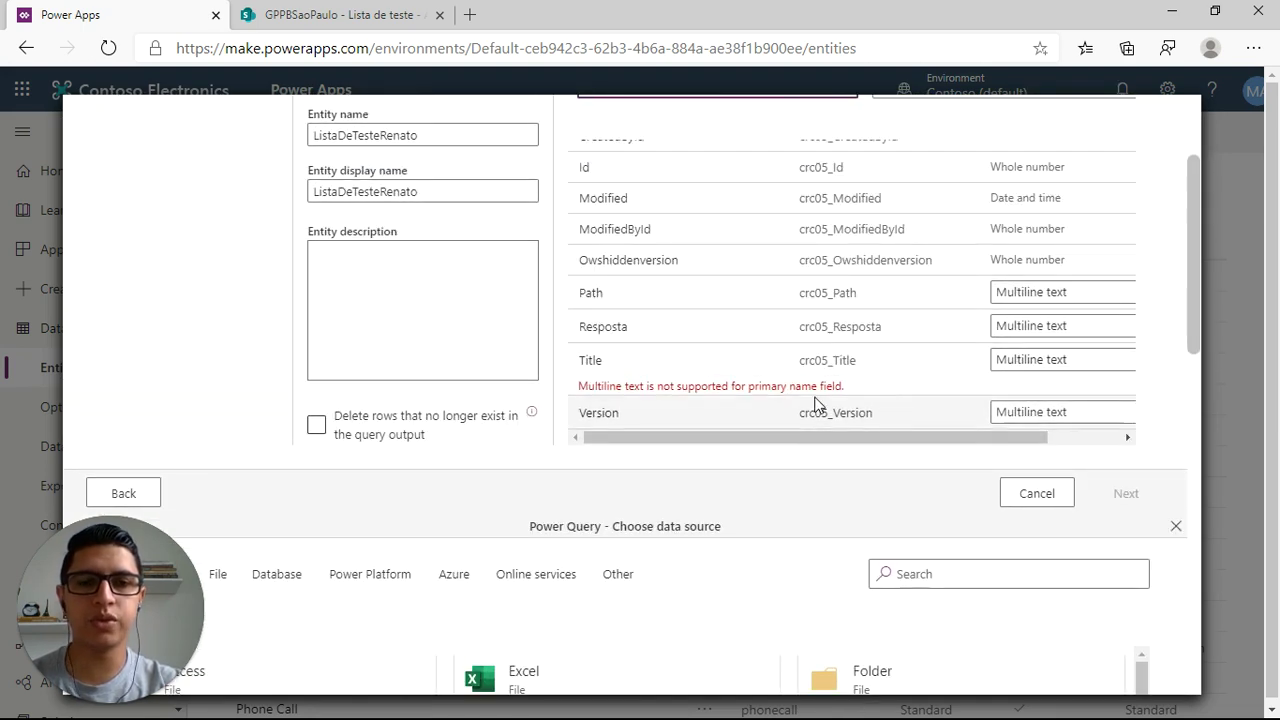
left_click(1058, 412)
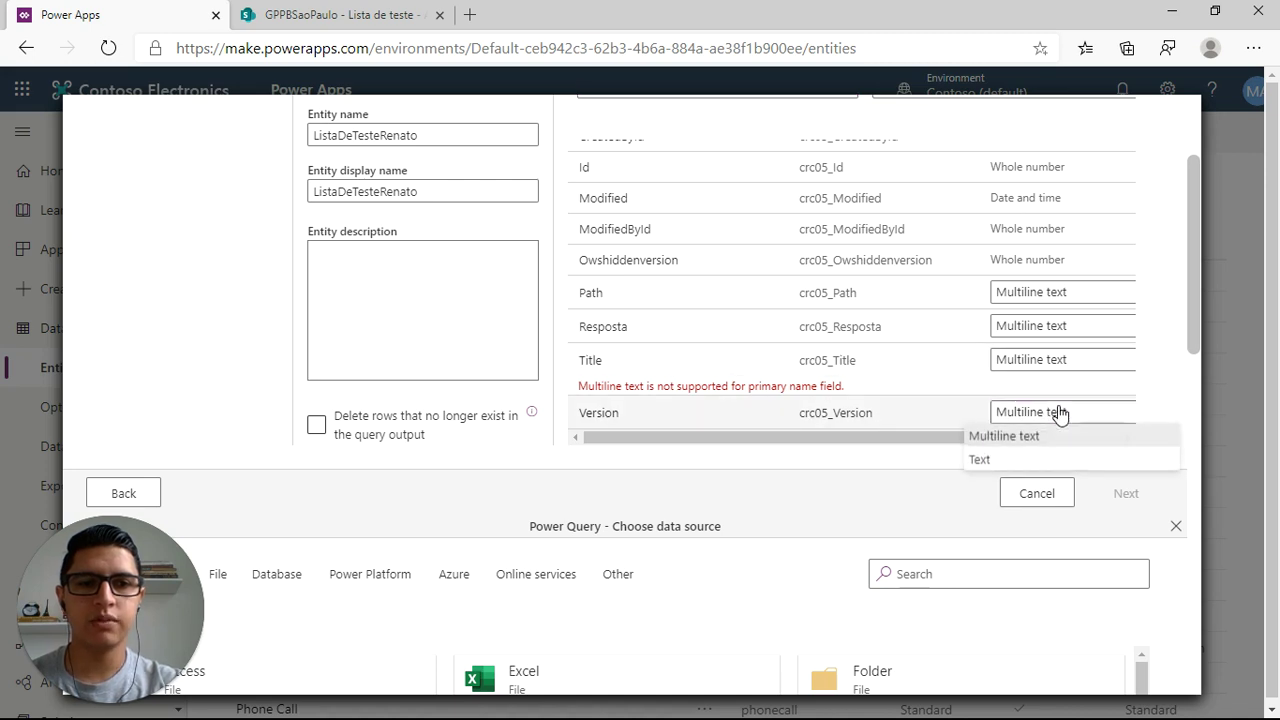
left_click(985, 459)
scroll(1080, 329, "up", 4)
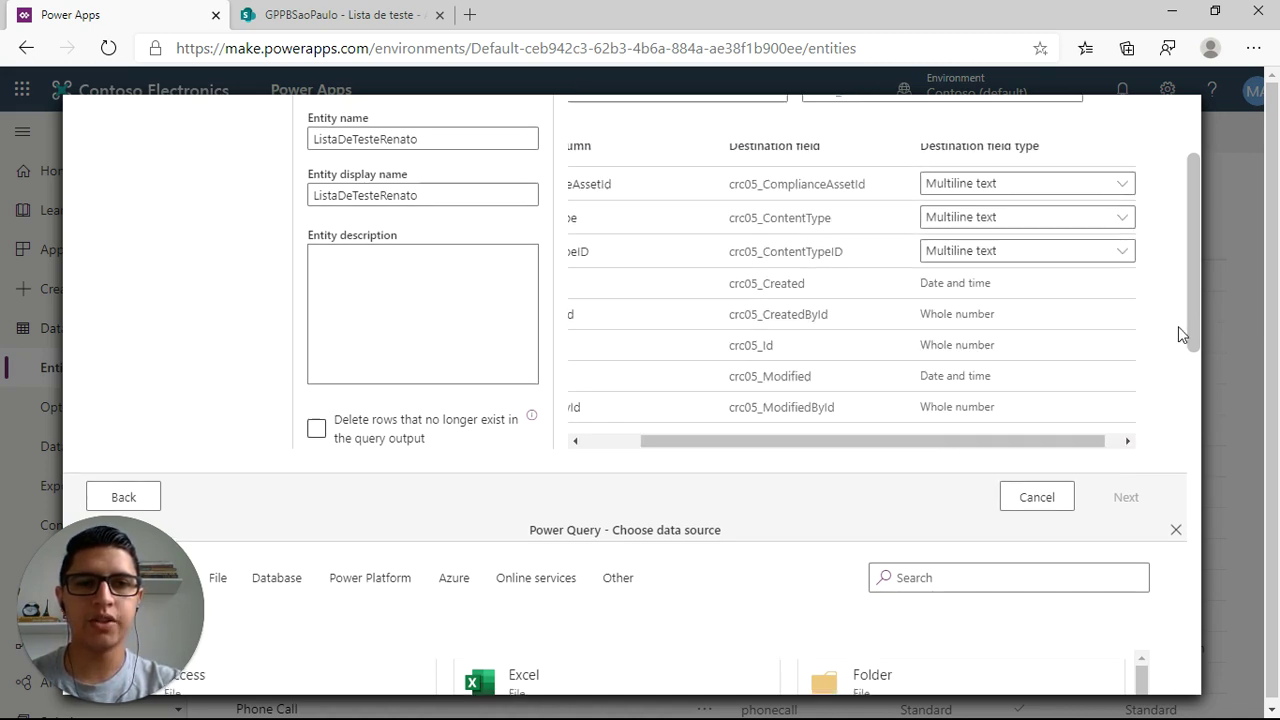
Set the destination field type of the Title column to Text so it can serve as the primary name field
double_click(779, 207)
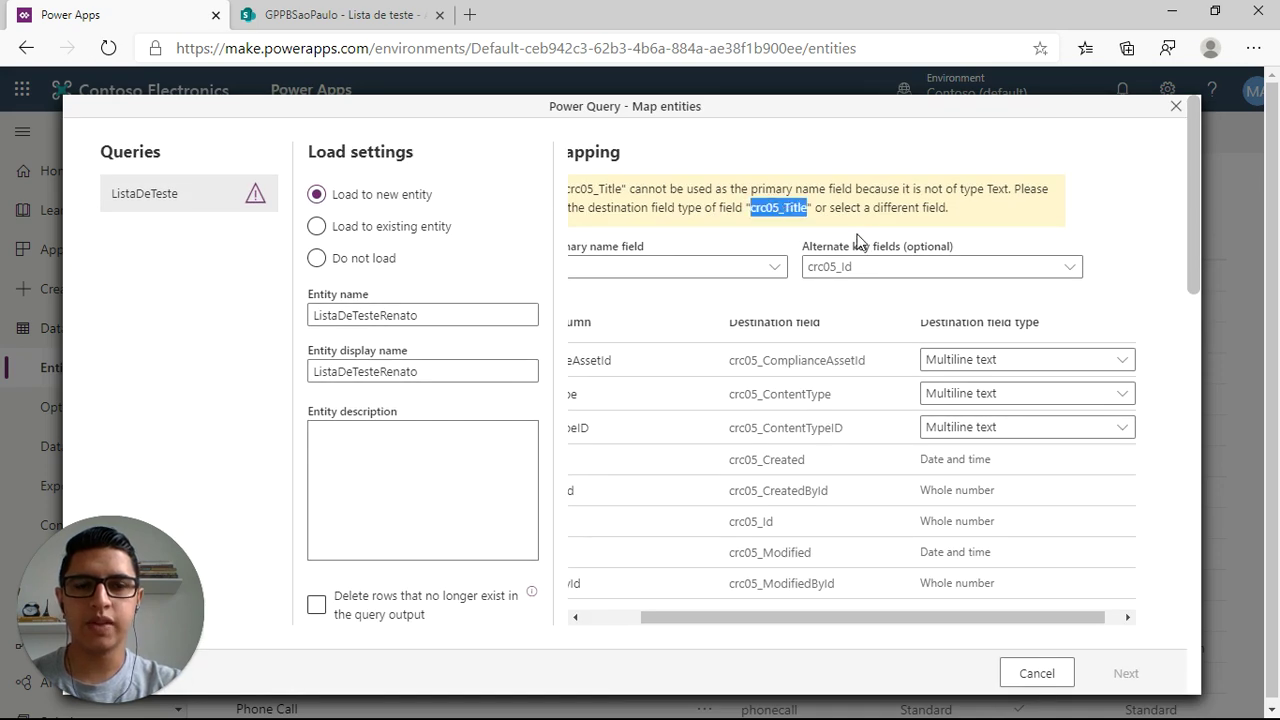
left_click_drag(787, 623, 694, 620)
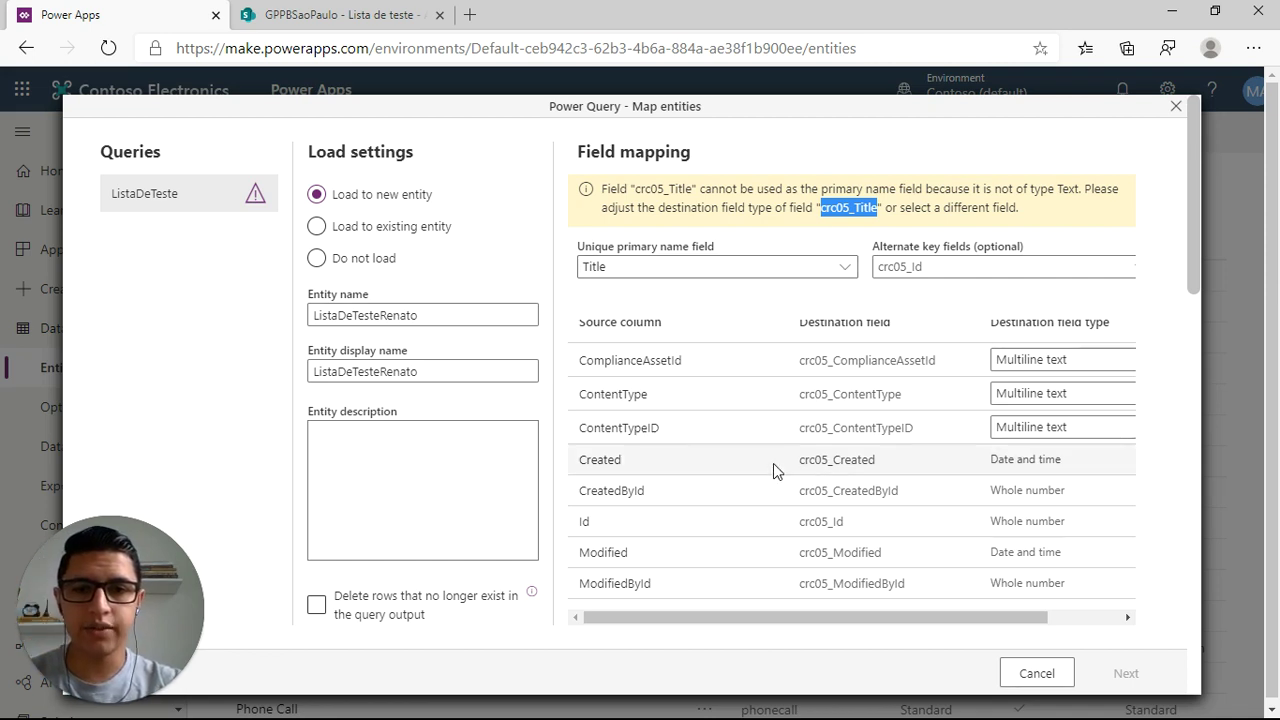
scroll(821, 468, "down", 1)
scroll(821, 466, "down", 3)
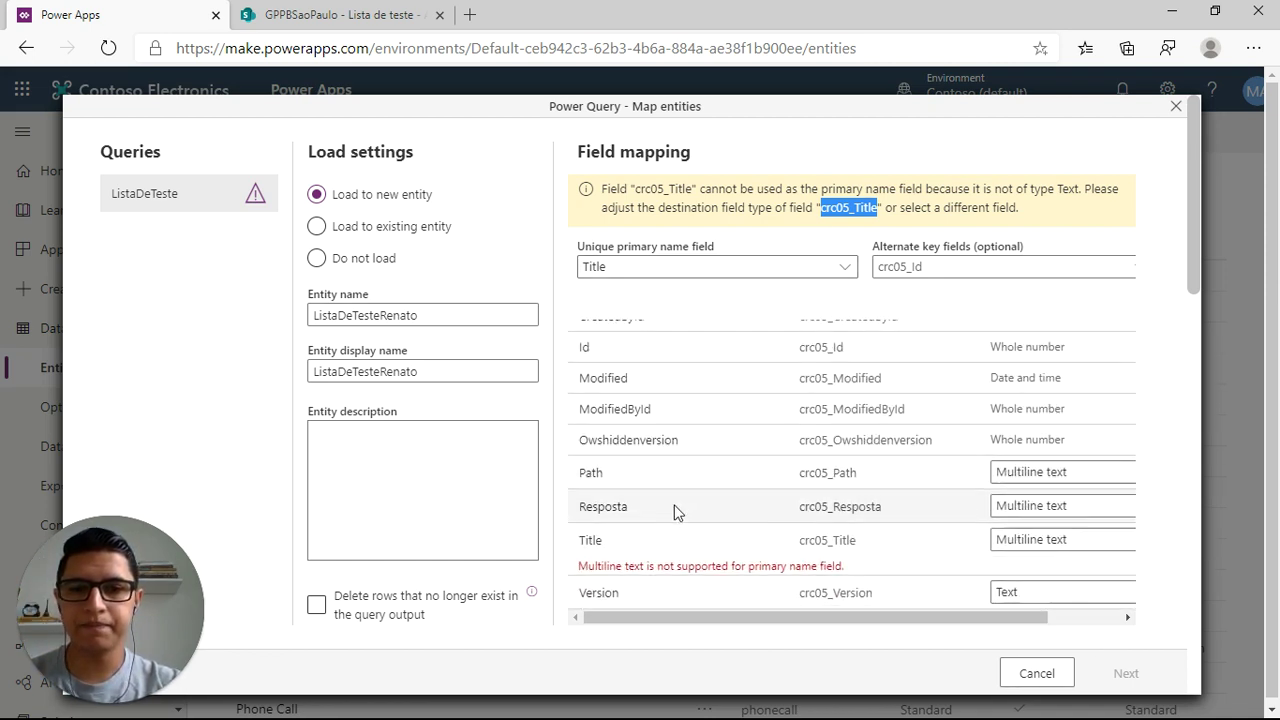
left_click(1040, 543)
left_click(995, 589)
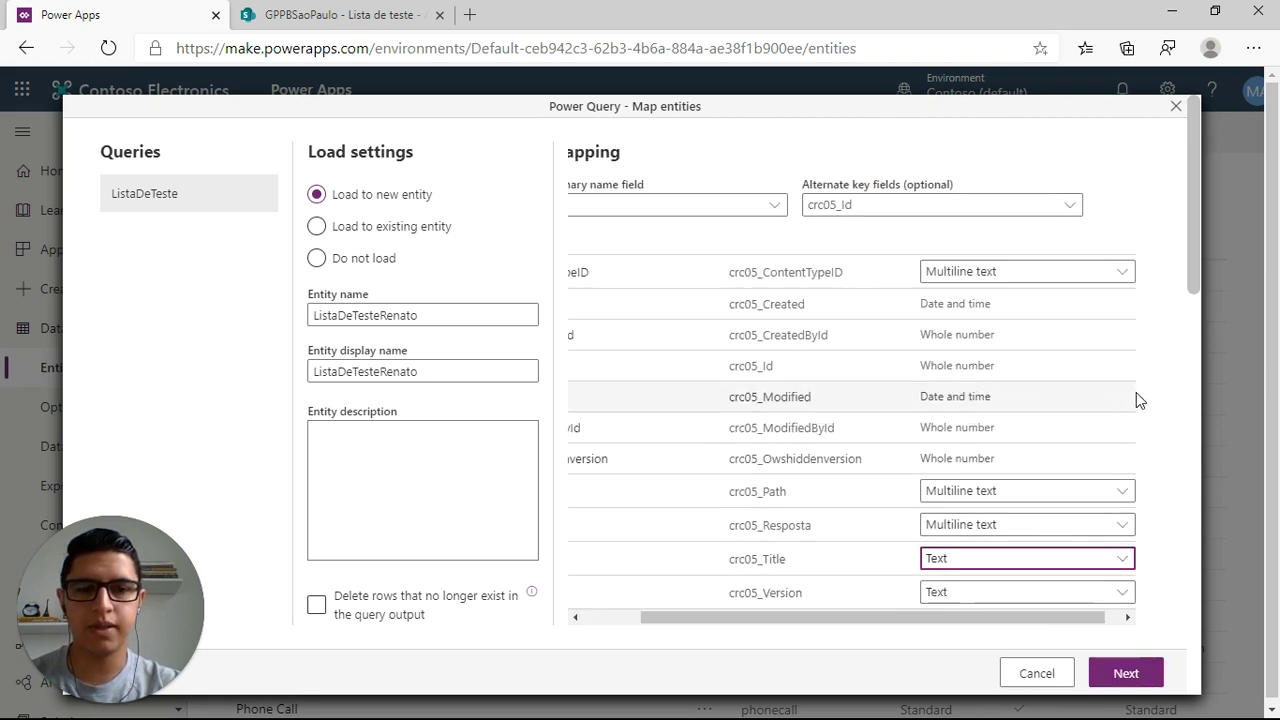
Check the destination field types offered for the Path column and keep Multiline text
left_click_drag(814, 618, 717, 606)
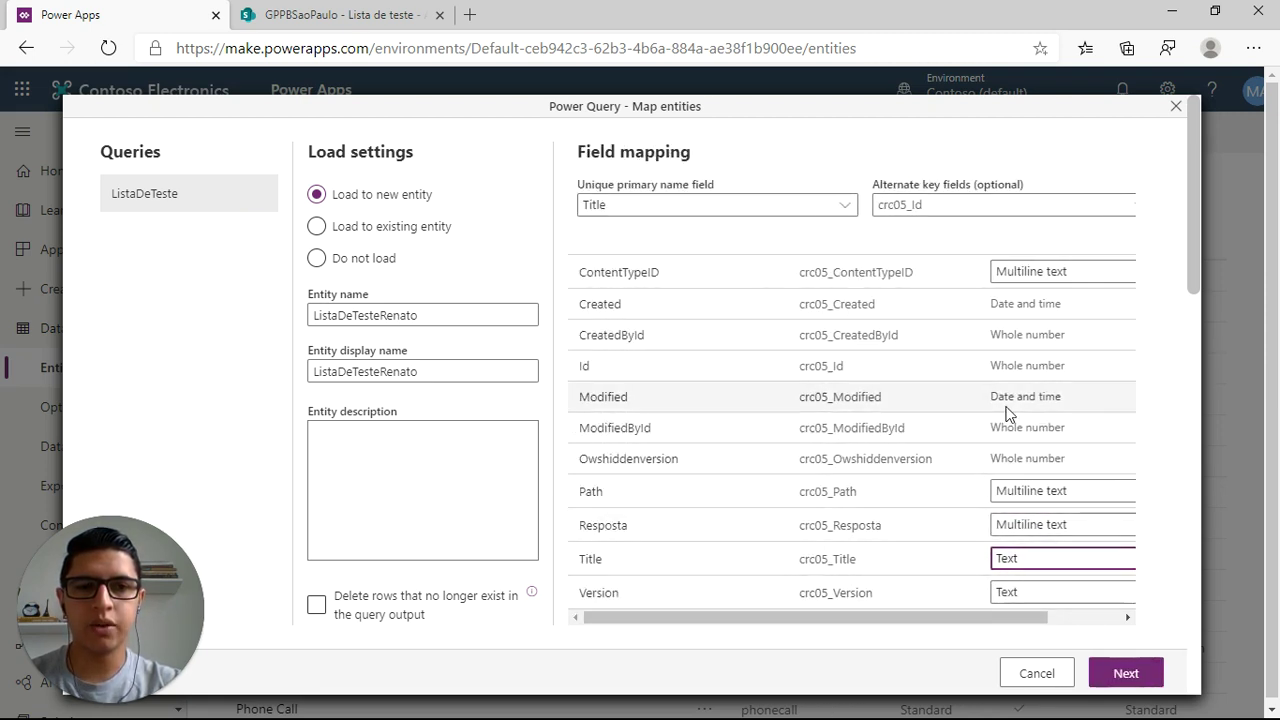
left_click(1018, 491)
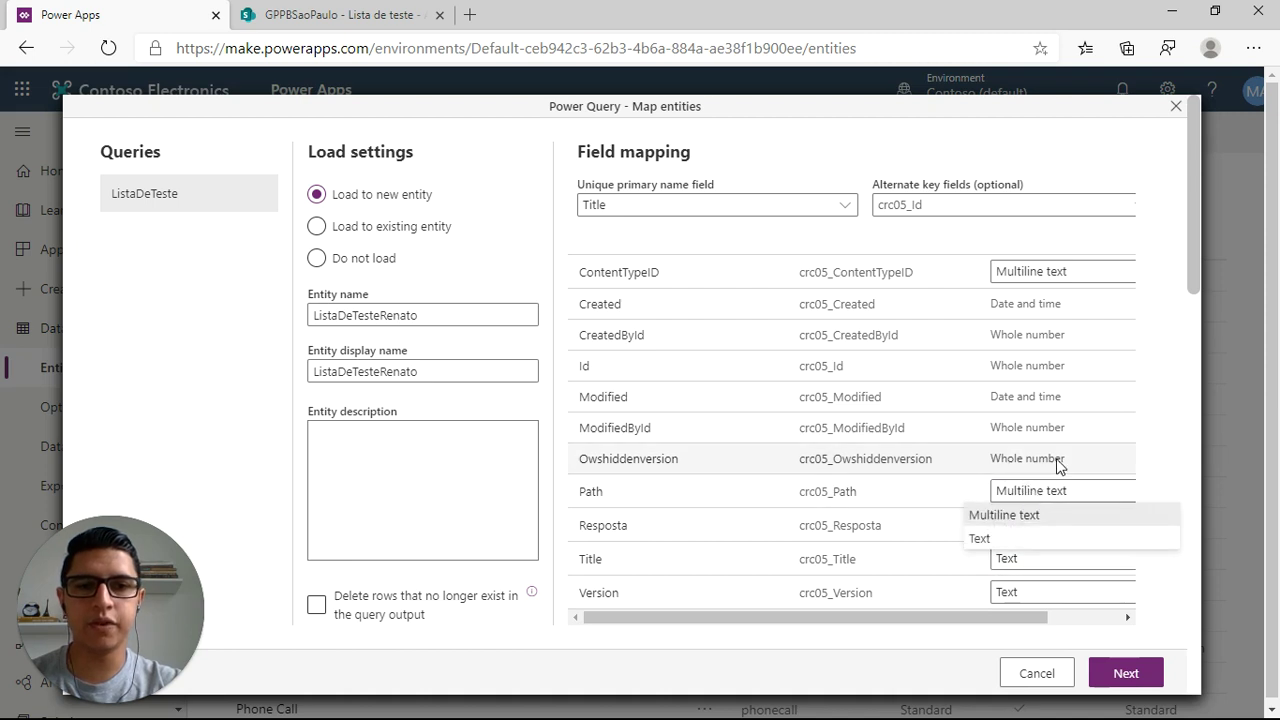
left_click(1157, 397)
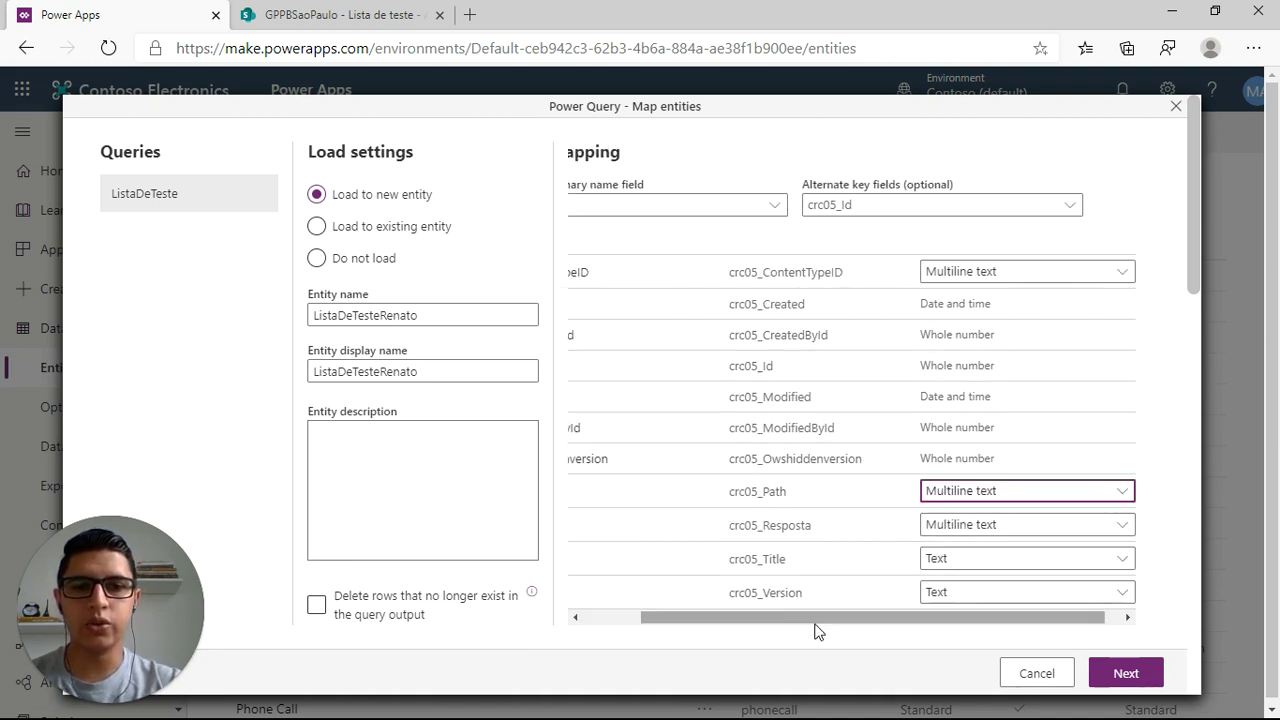
Accept the field mapping and create the new entity with Refresh manually as its refresh setting
left_click_drag(803, 618, 702, 613)
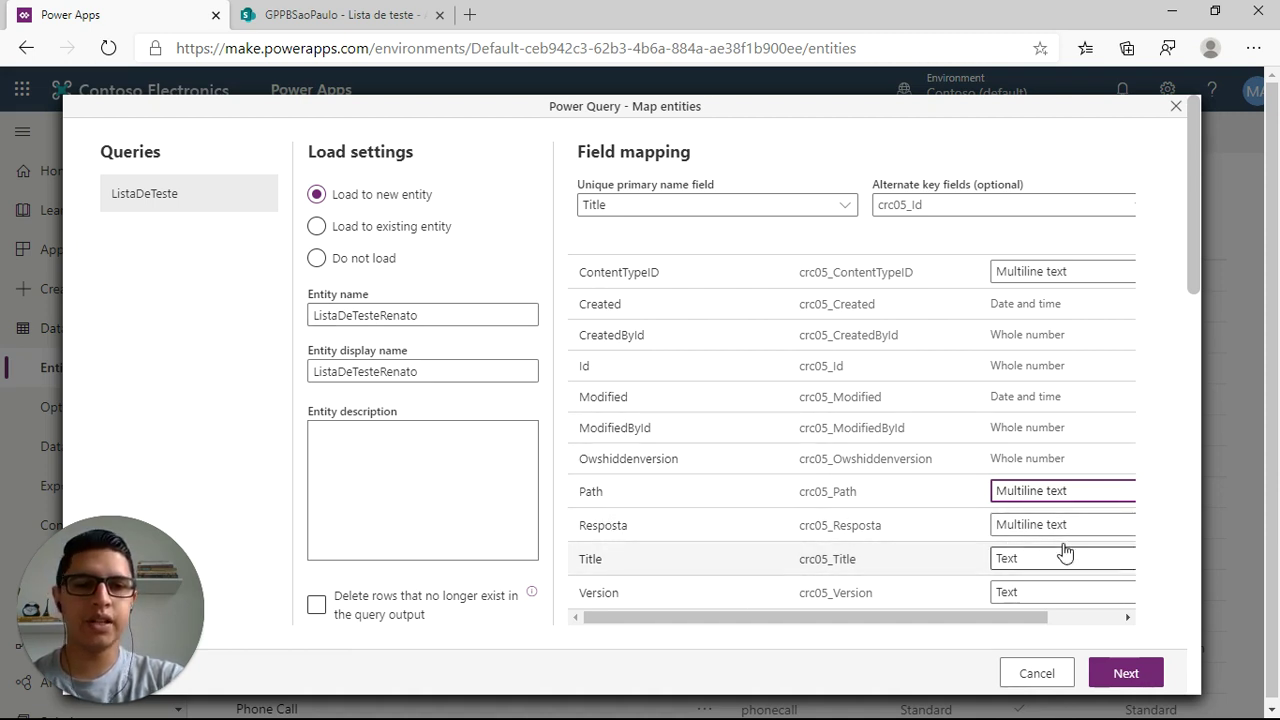
left_click(1126, 675)
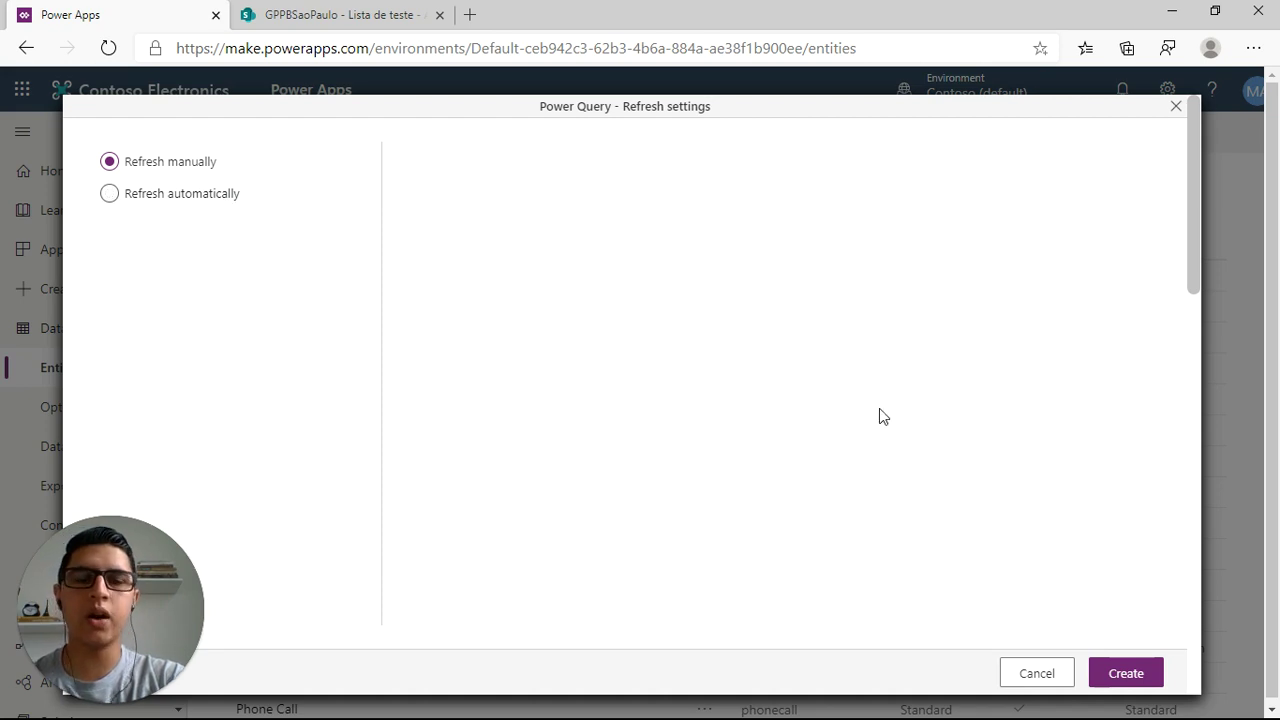
left_click(1128, 674)
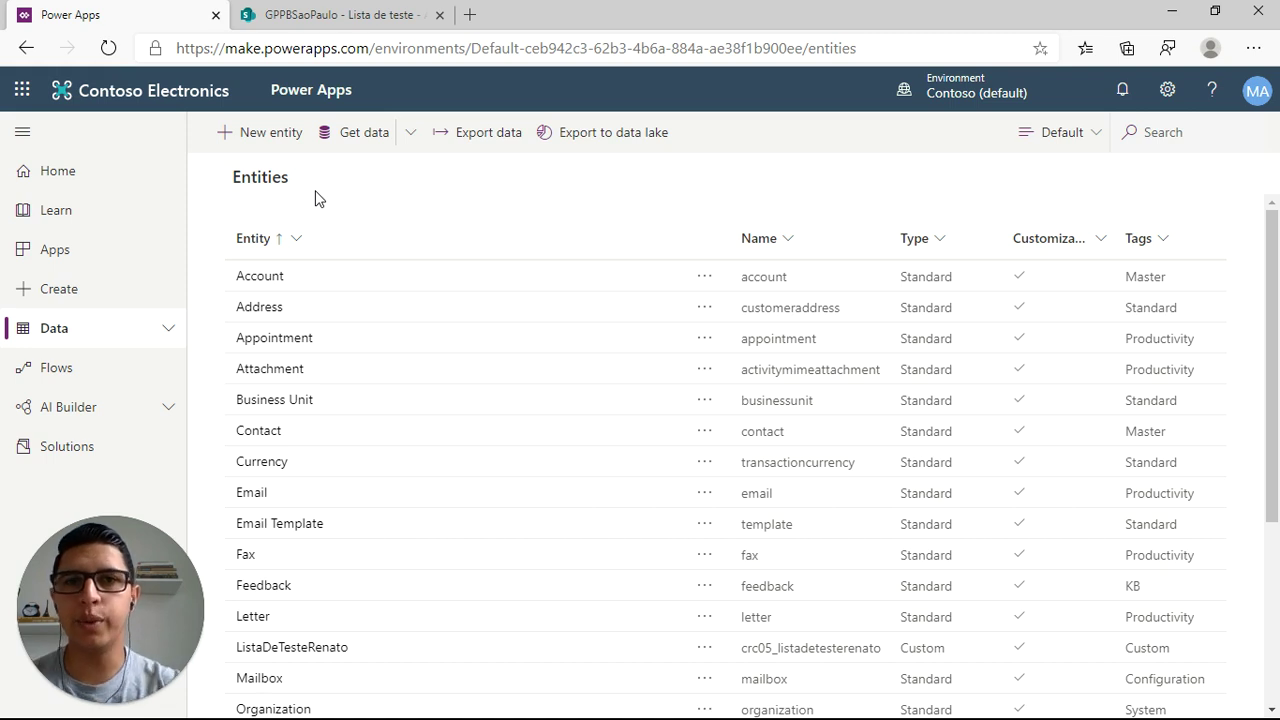
Look through the Default list of entities for the newly imported one
scroll(410, 302, "down", 3)
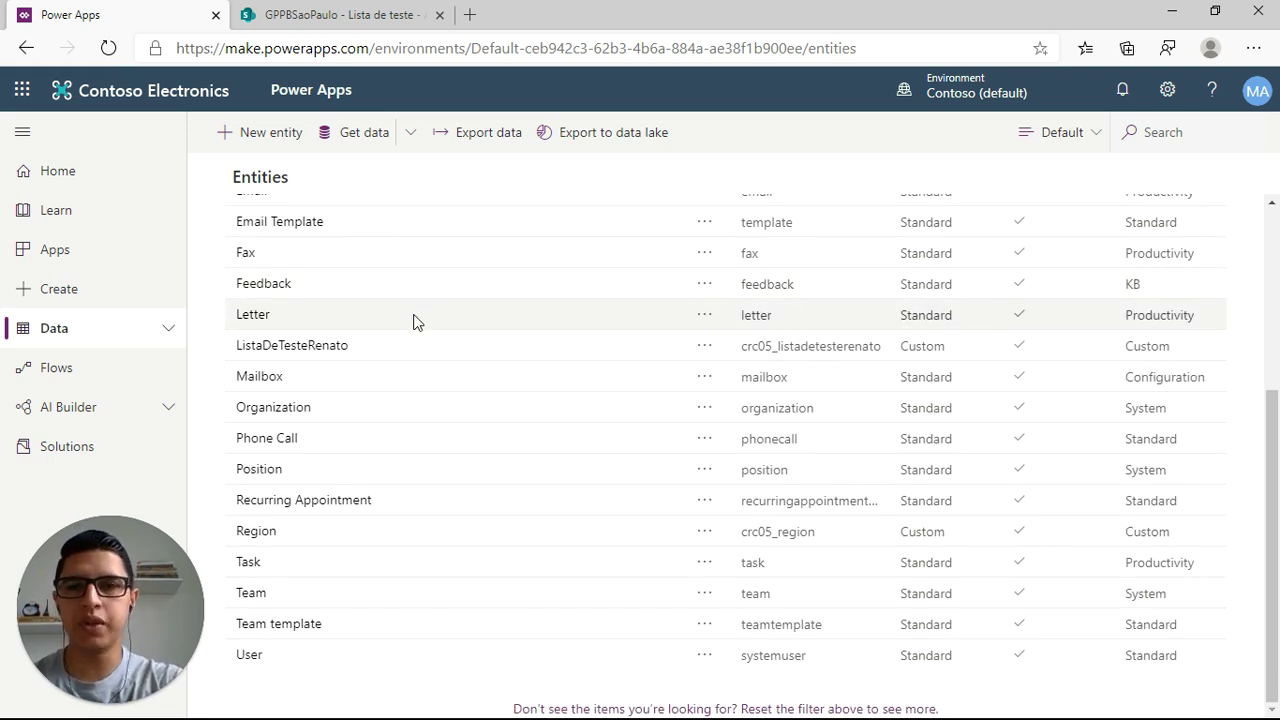
scroll(447, 340, "up", 1)
scroll(445, 331, "up", 1)
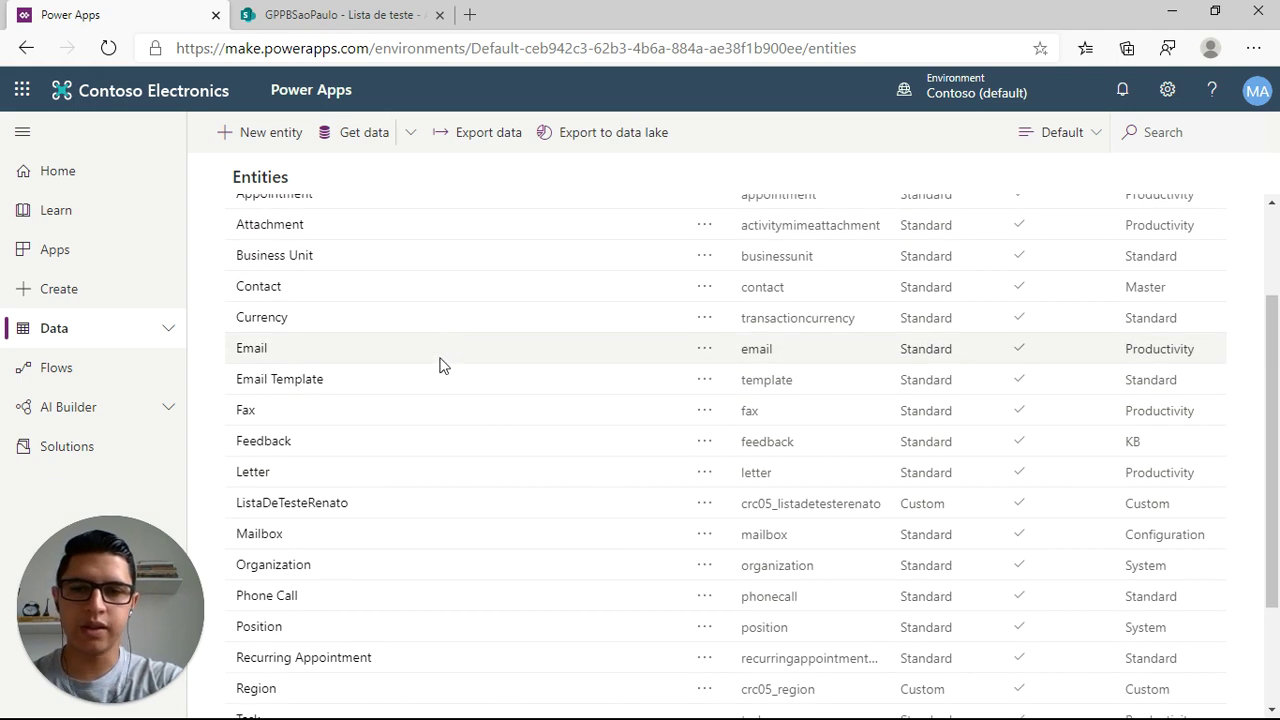
scroll(741, 301, "up", 2)
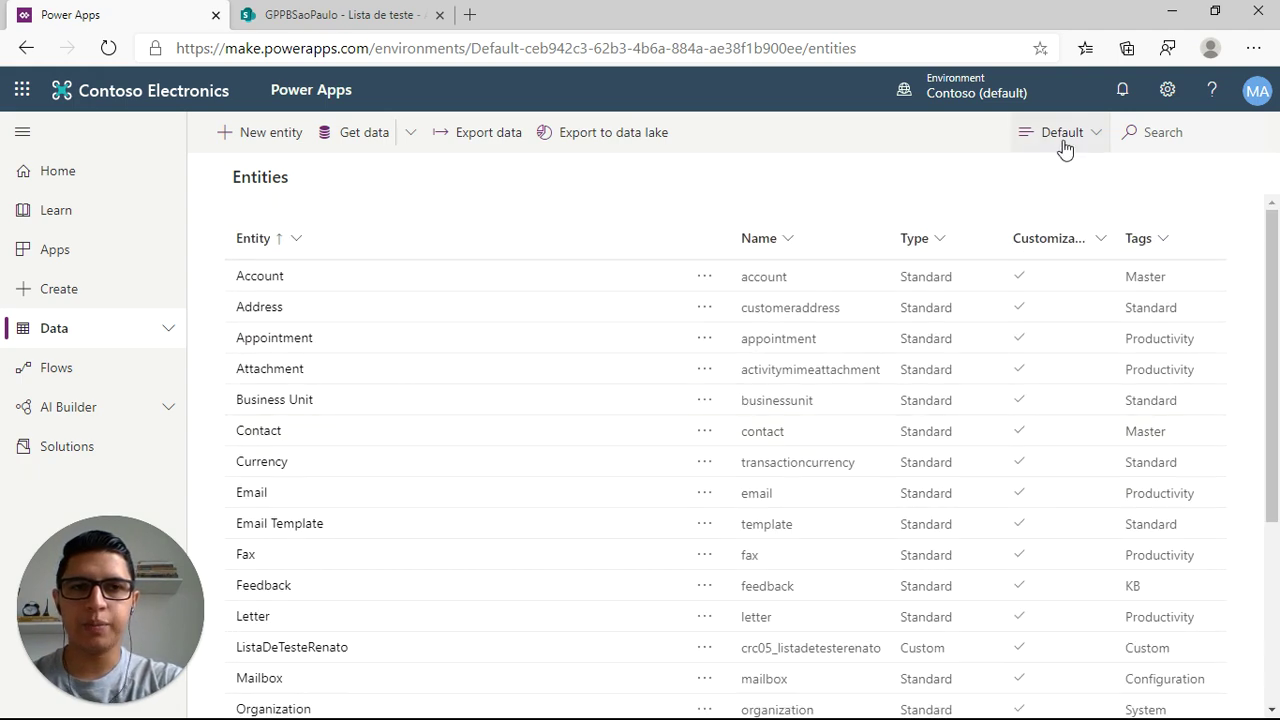
left_click(1060, 136)
left_click(1033, 338)
scroll(551, 466, "down", 2)
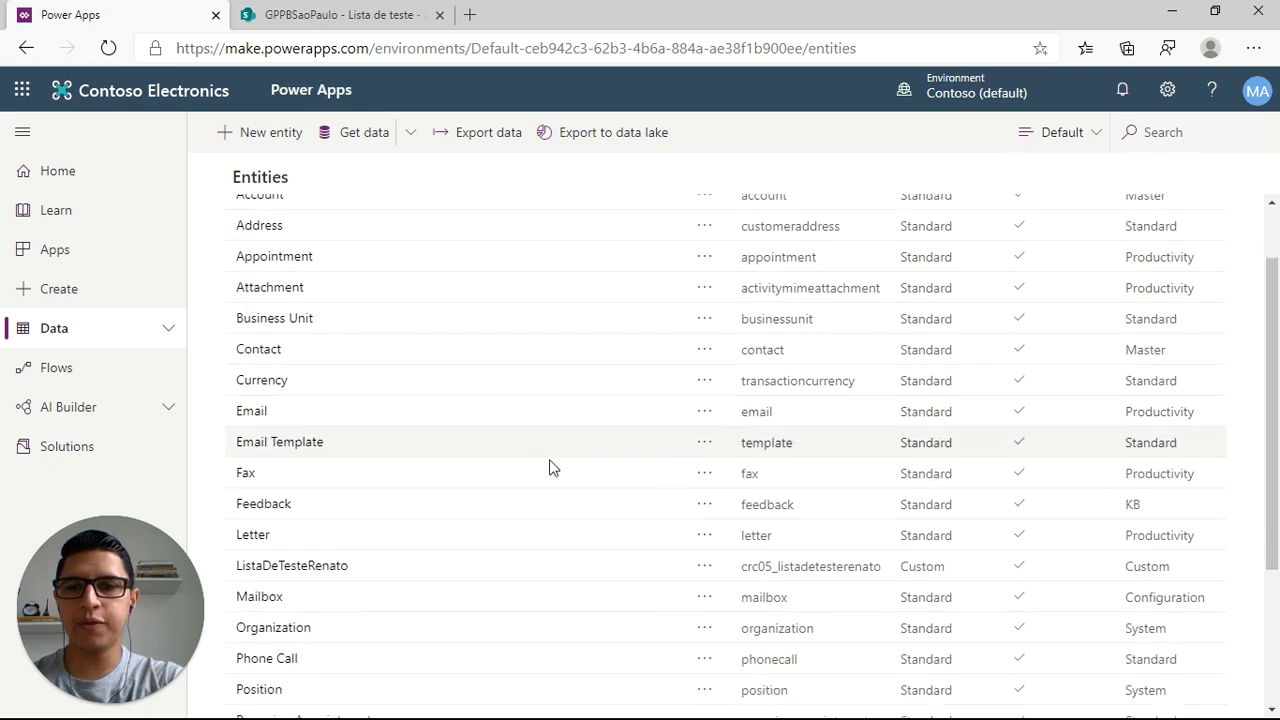
scroll(557, 443, "up", 2)
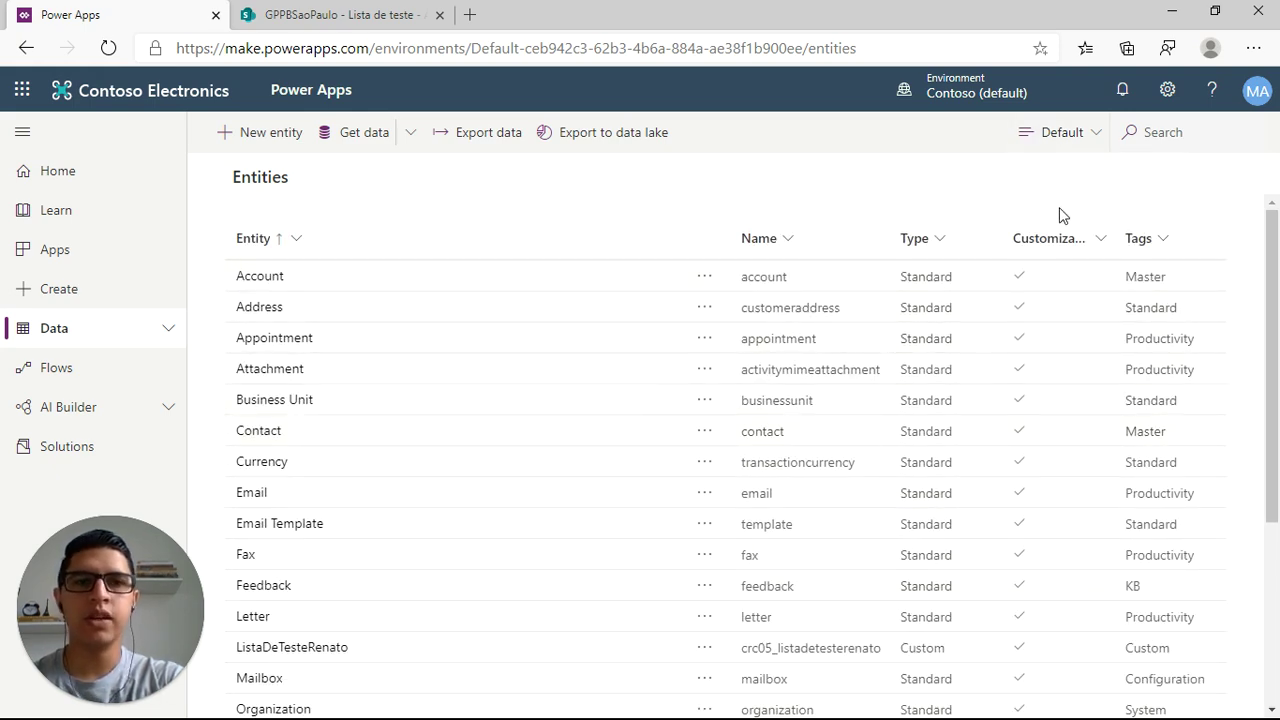
Search for lista across All entities and open the imported custom entity
left_click(1030, 133)
left_click(1090, 238)
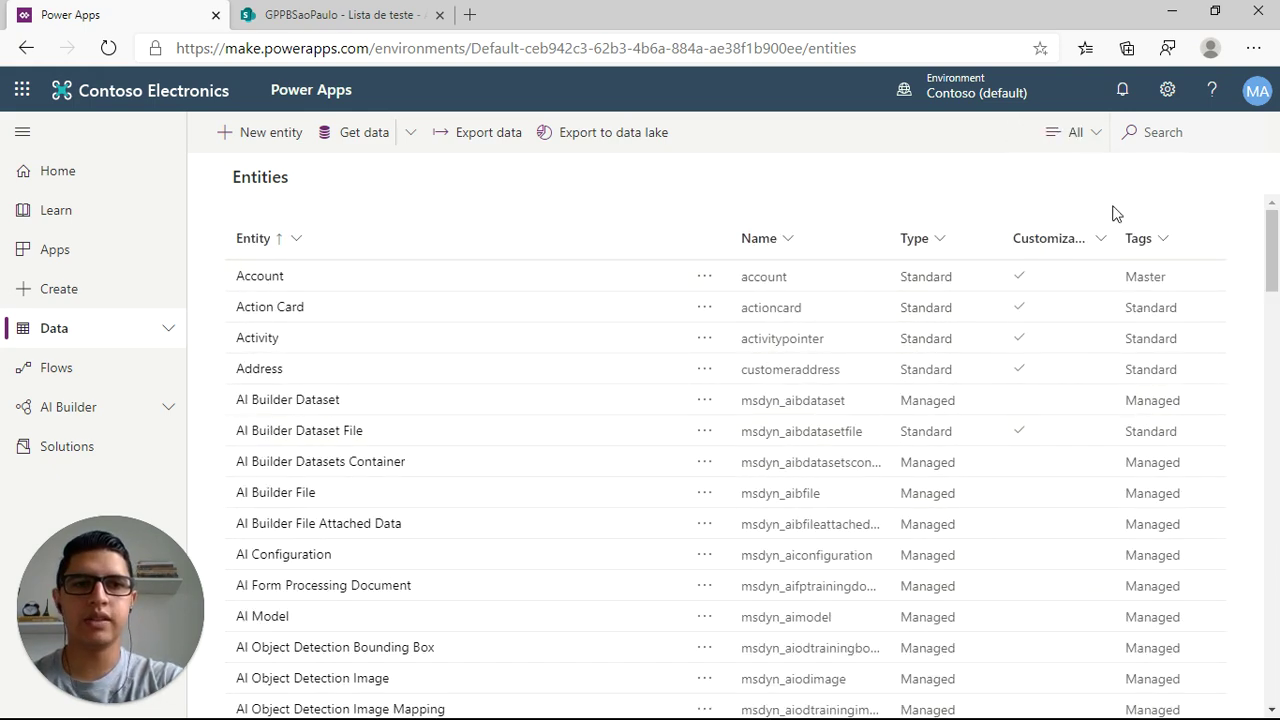
left_click(1151, 134)
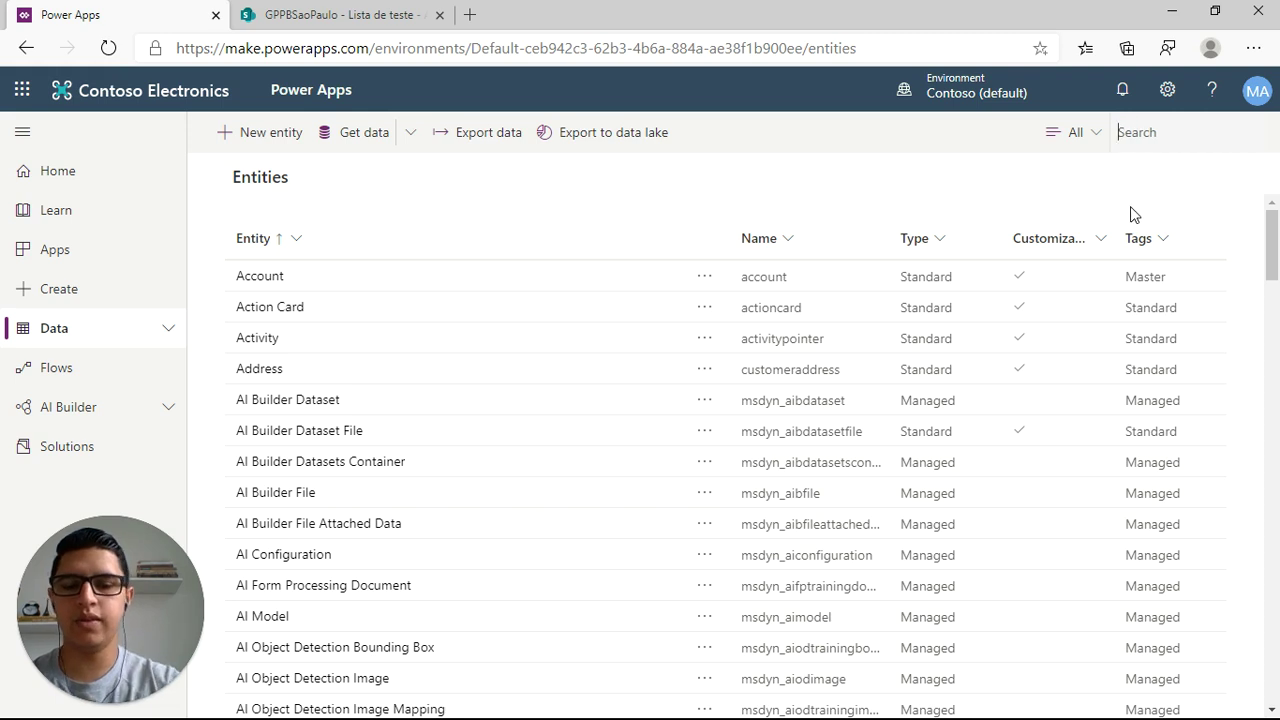
type("lista")
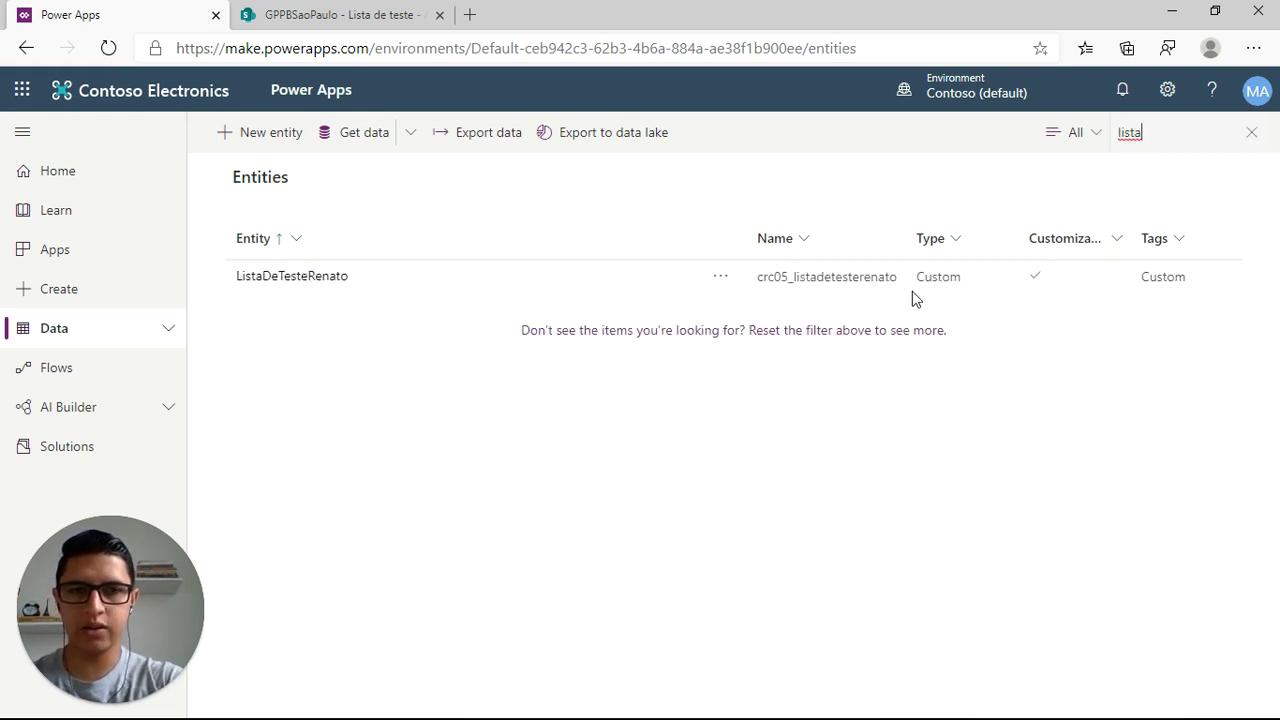
left_click(343, 274)
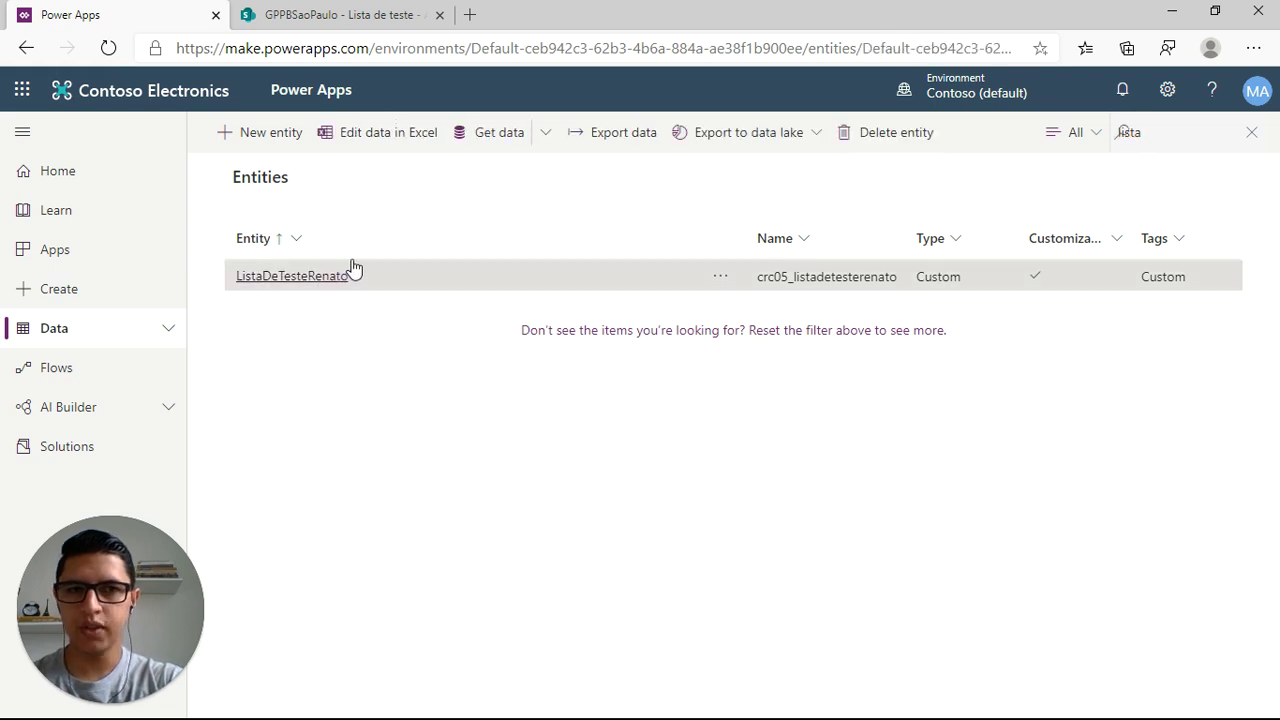
Examine the imported entity's fields, including the names and data types of Title and Resposta
scroll(363, 333, "down", 5)
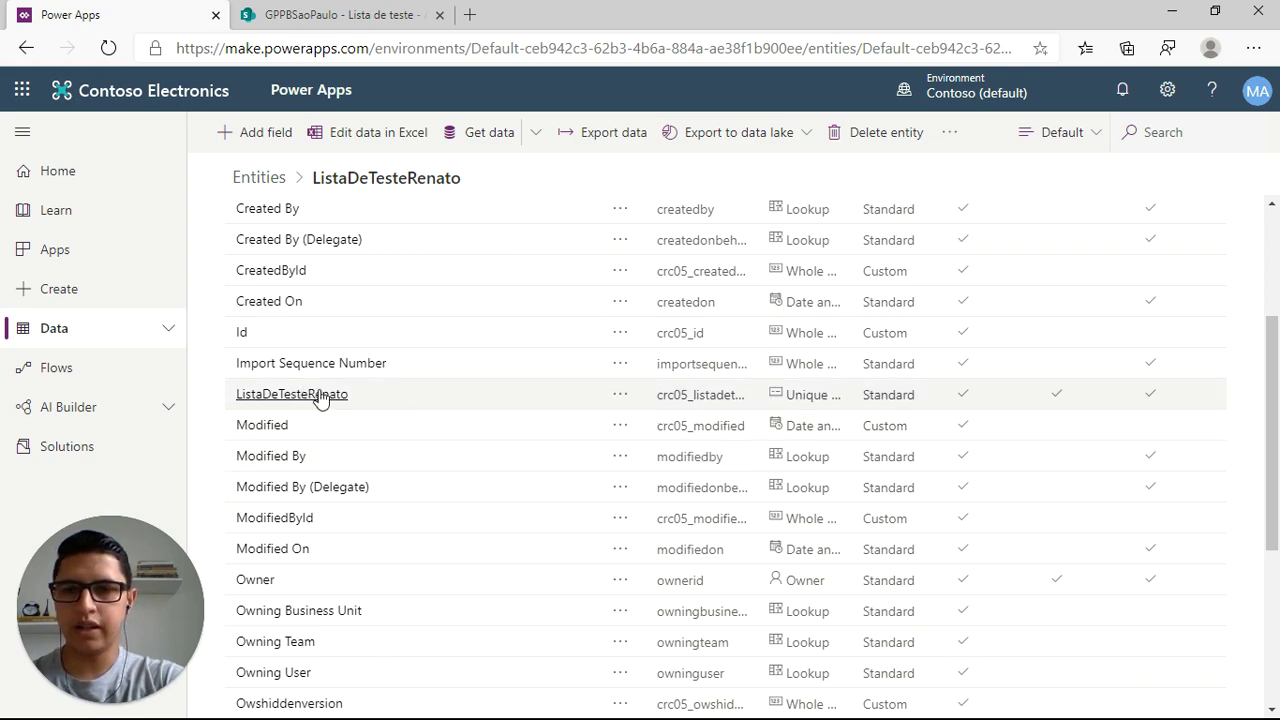
scroll(318, 405, "down", 5)
scroll(369, 418, "down", 2)
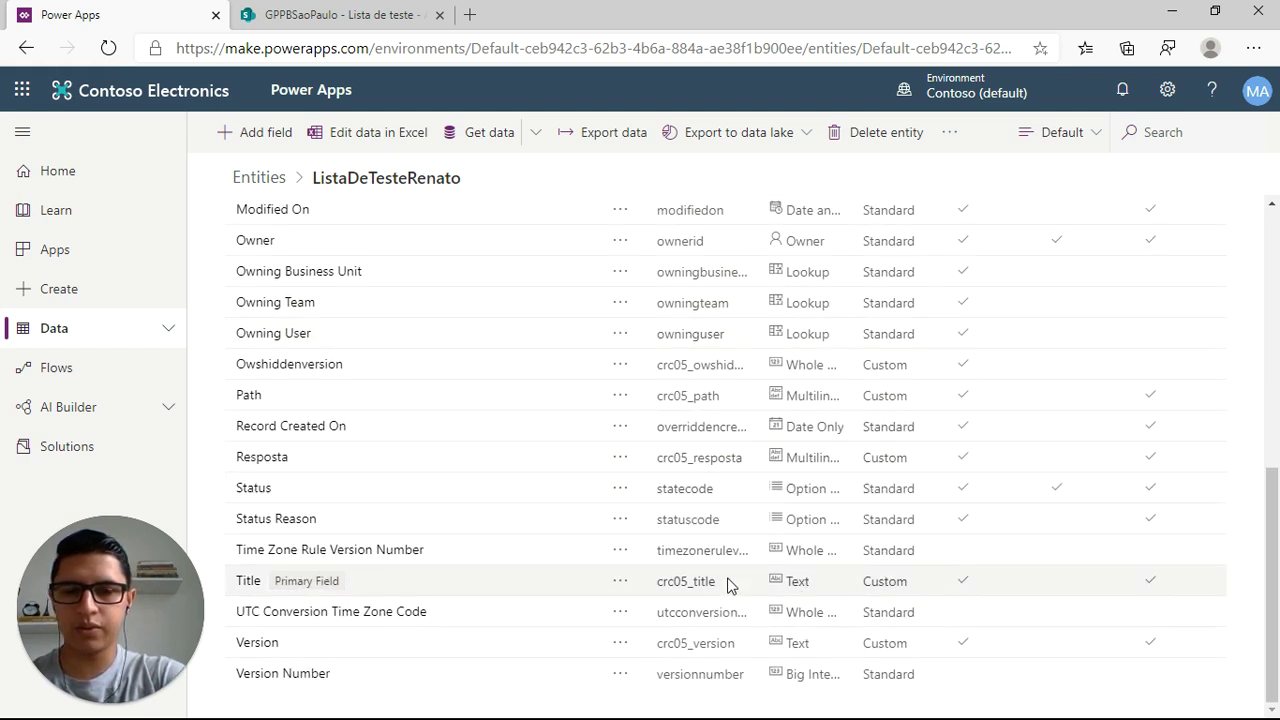
left_click_drag(714, 586, 660, 590)
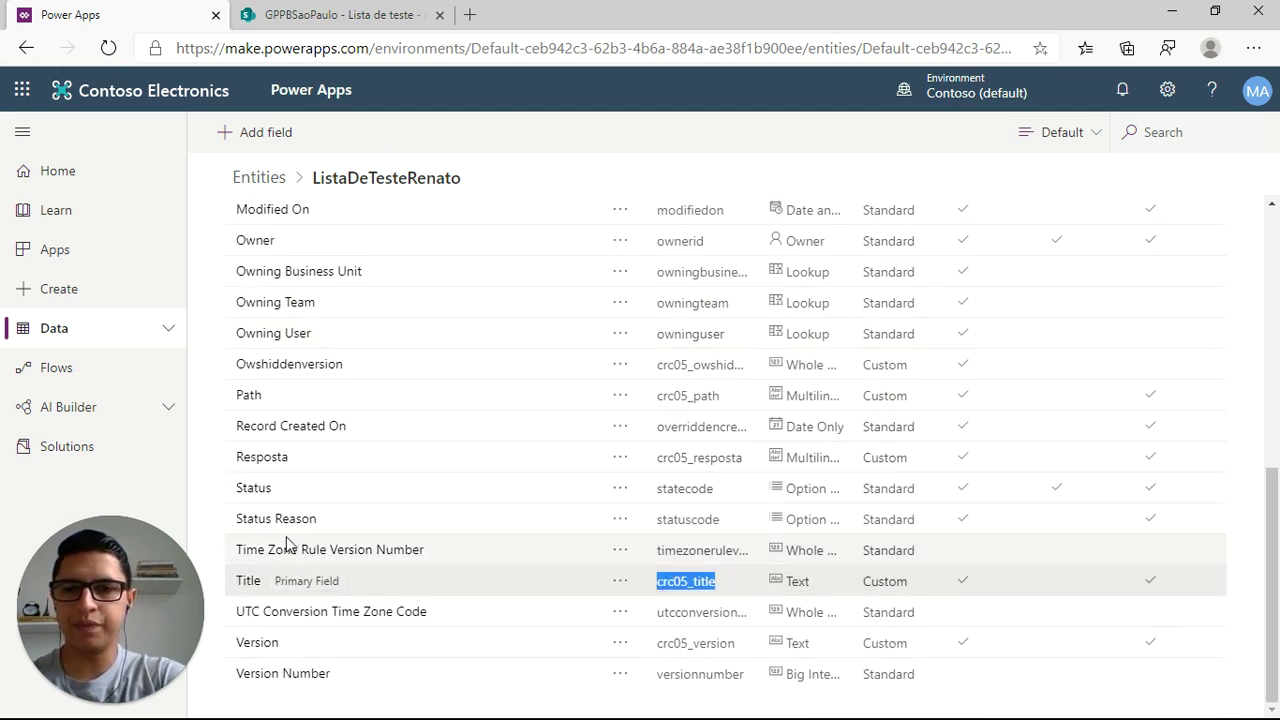
left_click_drag(729, 456, 545, 470)
scroll(547, 452, "up", 4)
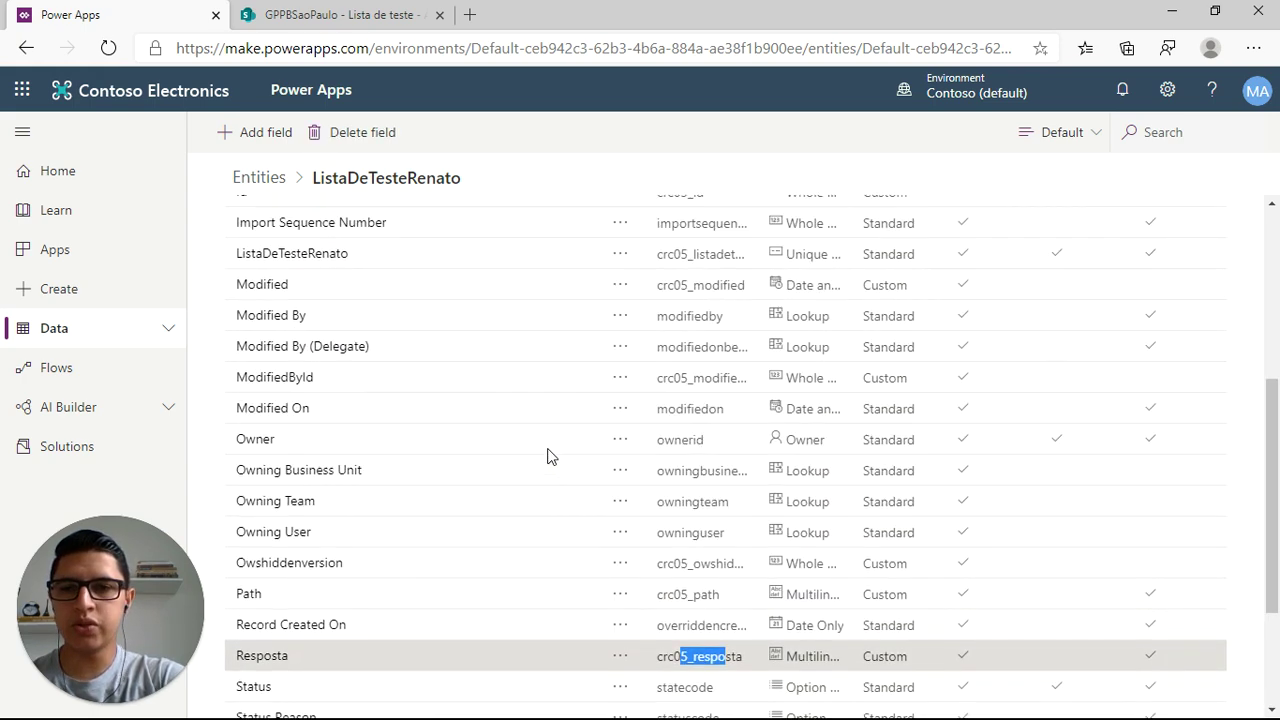
scroll(549, 450, "up", 3)
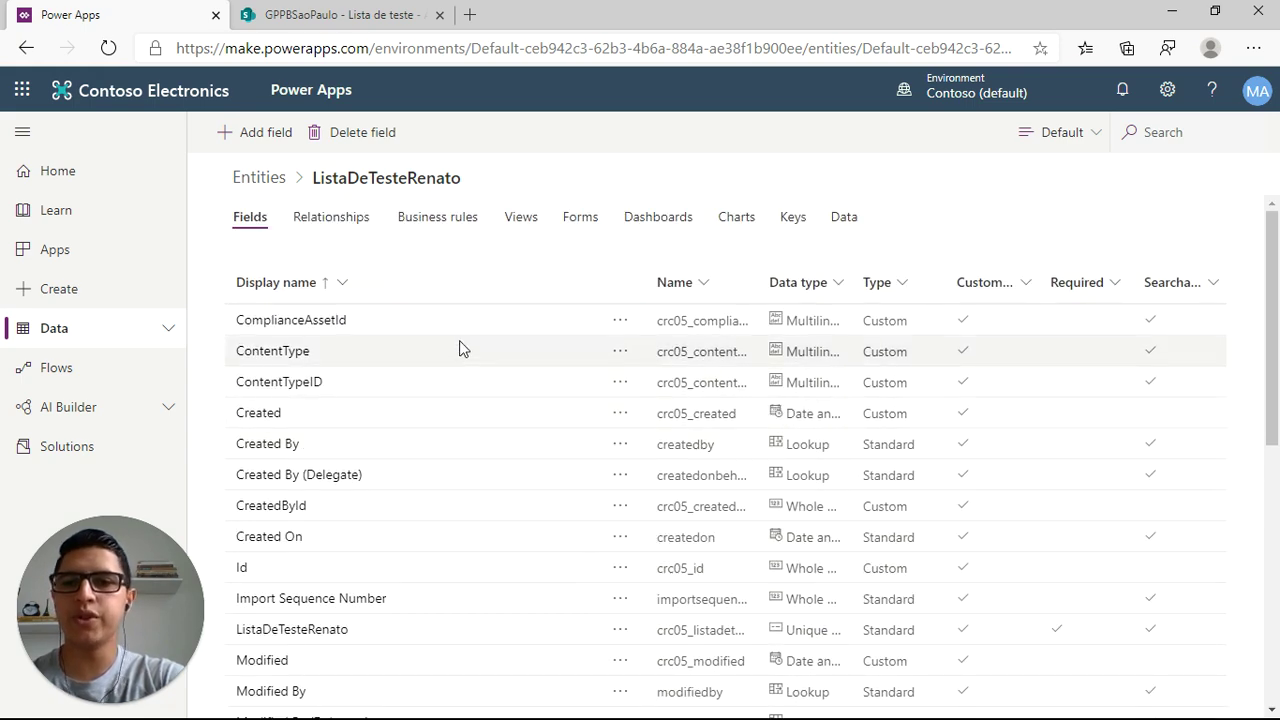
scroll(400, 306, "down", 3)
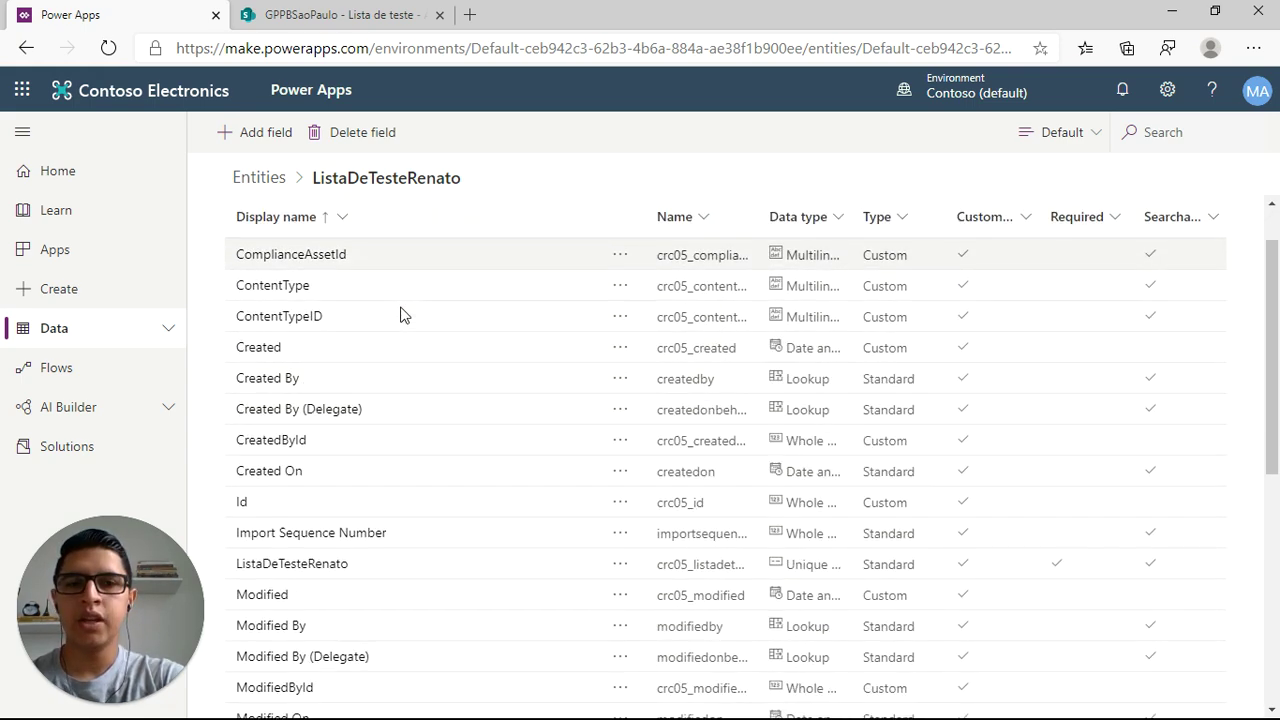
scroll(405, 320, "down", 3)
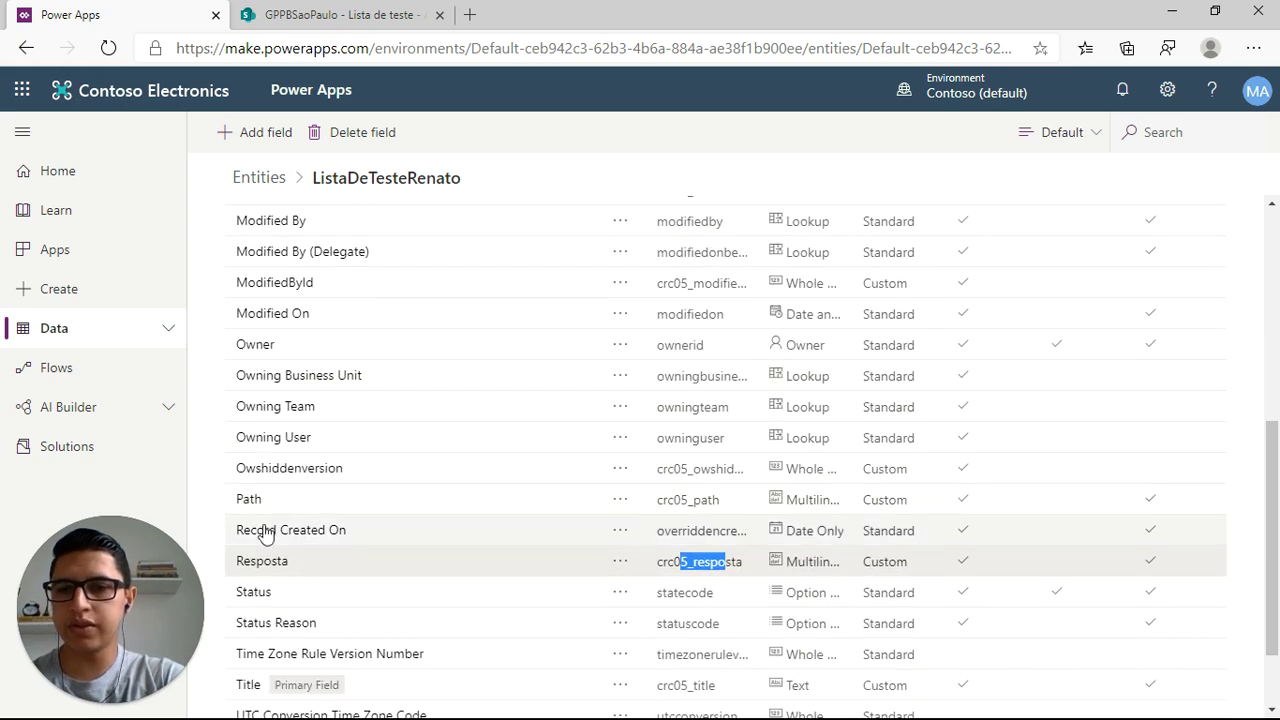
Inspect the Resposta field's properties, try the Required option on and off, and close them without saving
left_click(272, 570)
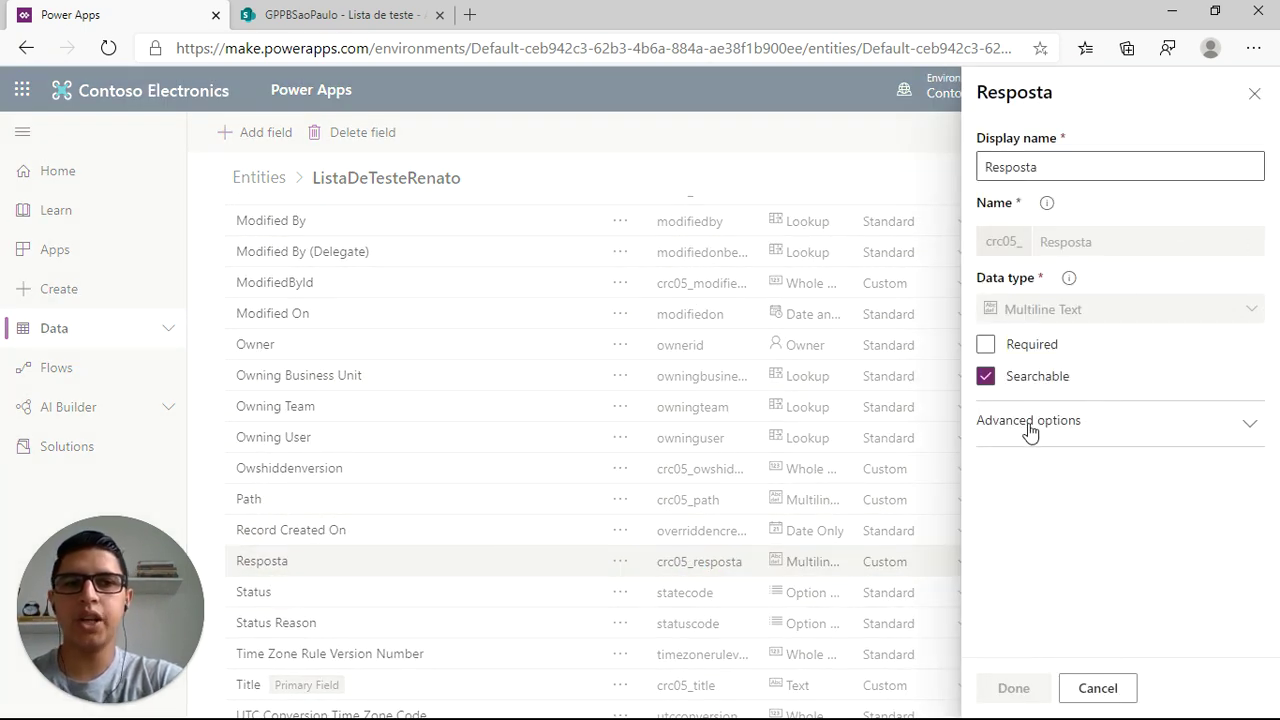
left_click(1026, 350)
left_click(1020, 348)
left_click(535, 317)
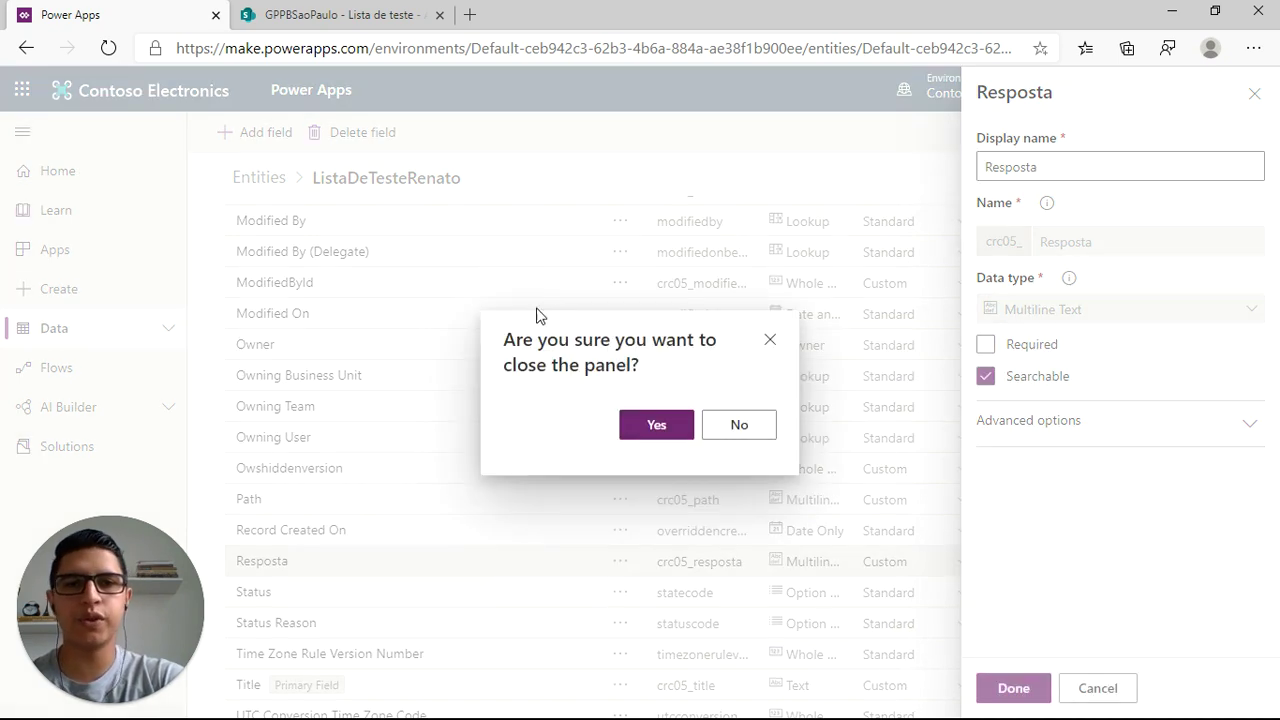
left_click(676, 432)
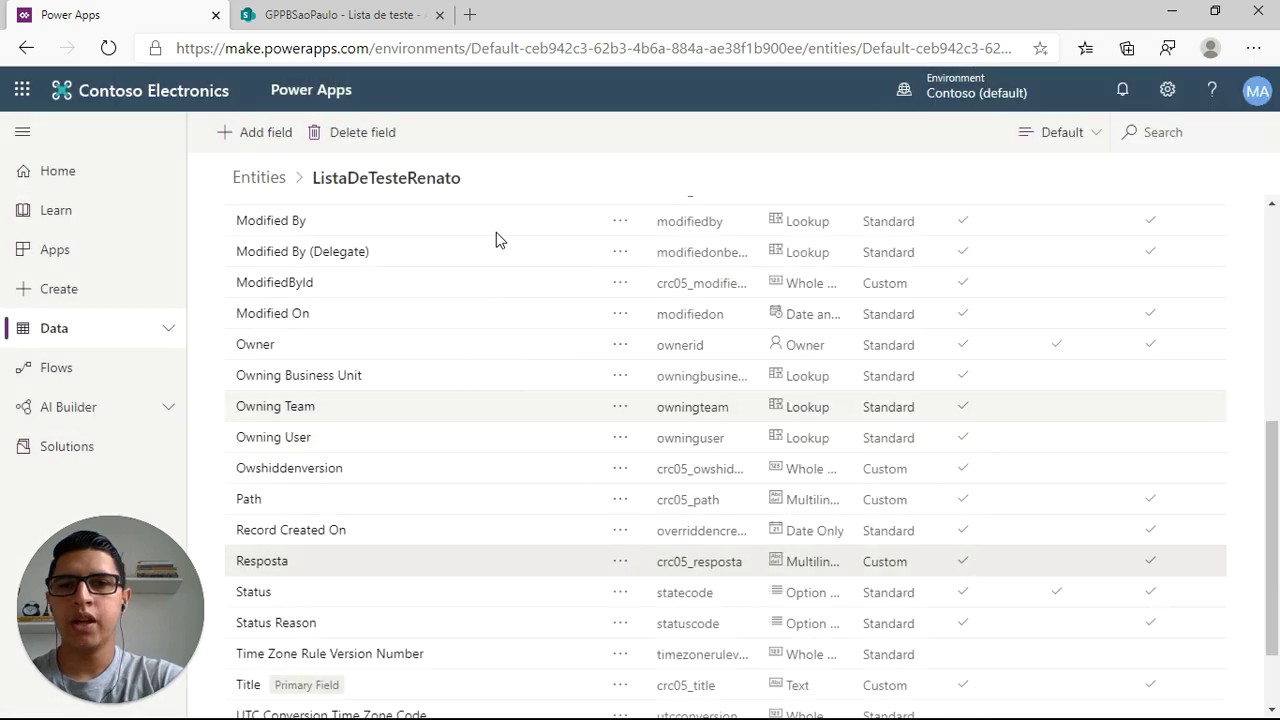
scroll(414, 291, "up", 10)
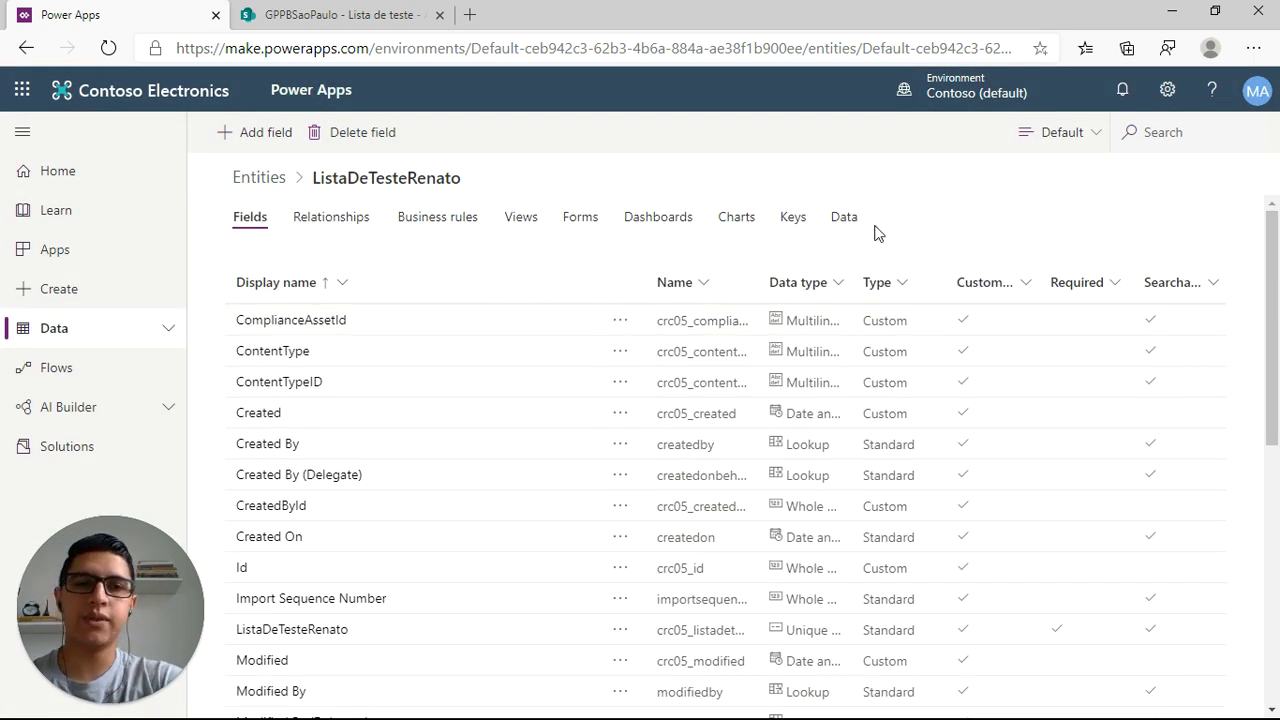